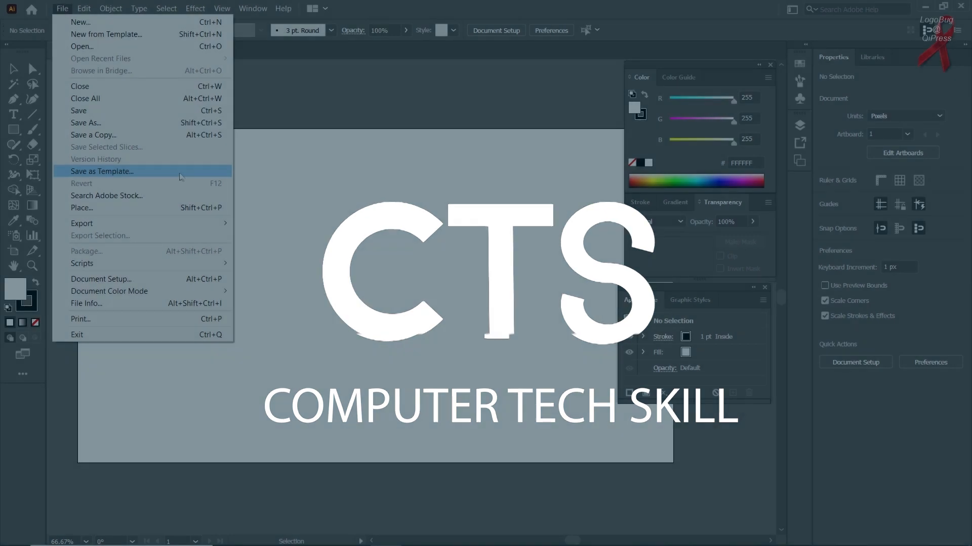
Look over the File menu commands and close the menu without choosing one
click(319, 202)
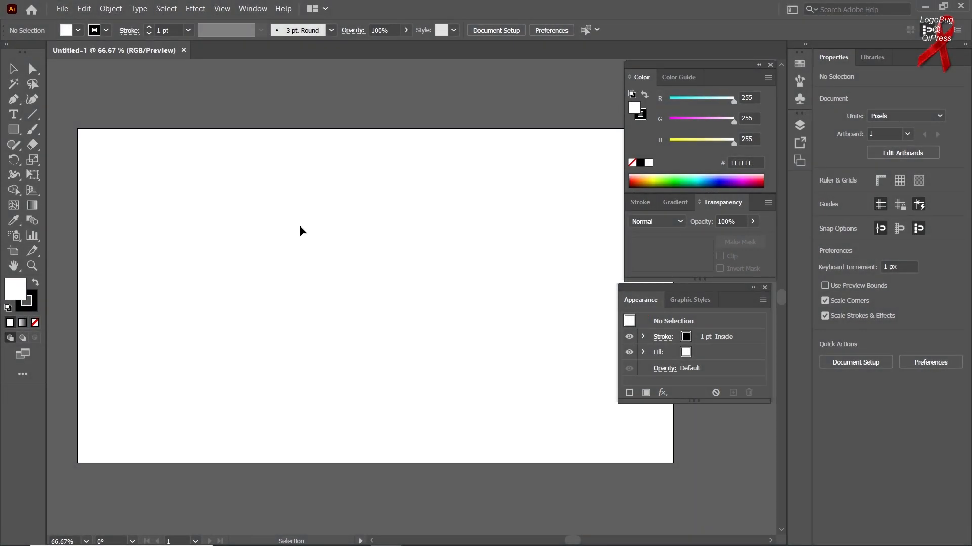
click(61, 9)
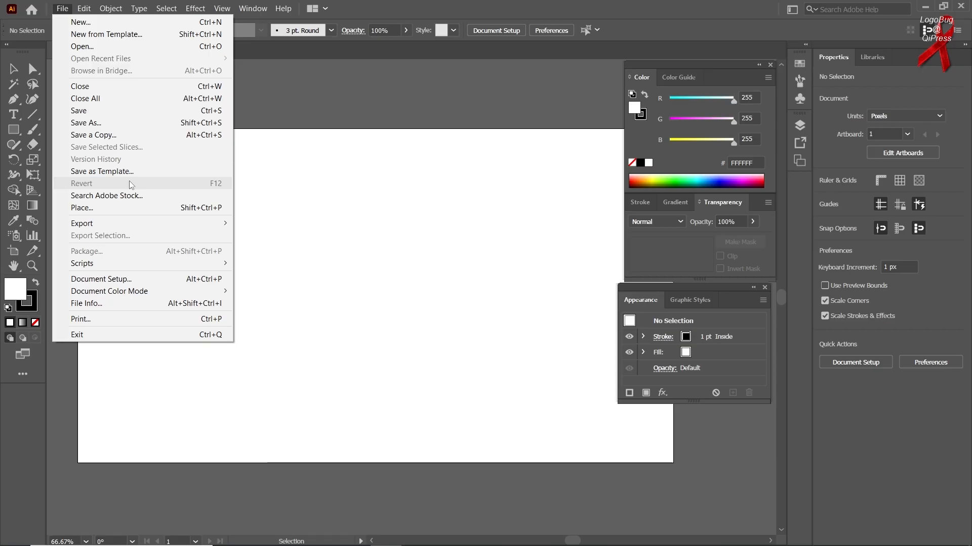
click(313, 186)
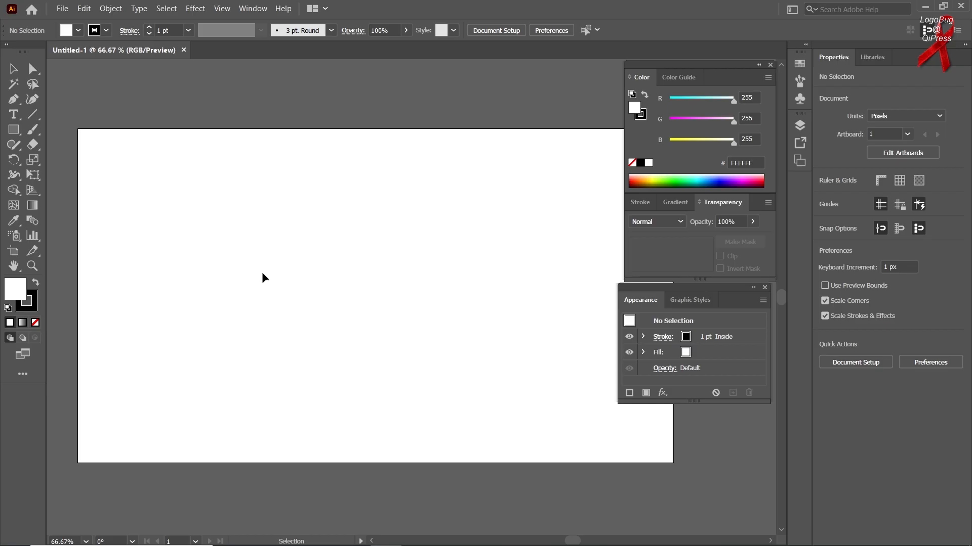
Draw a rounded rectangle on the middle-left of the artboard
right_click(14, 130)
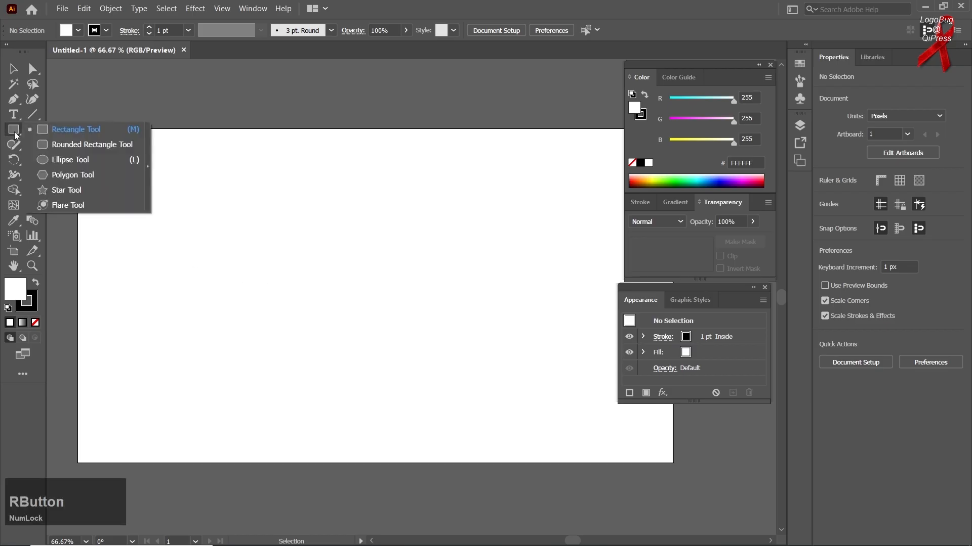
click(65, 143)
drag(224, 244, 423, 390)
Set the rectangle's fill to yellow-green DAEE00 with the RGB sliders
click(684, 117)
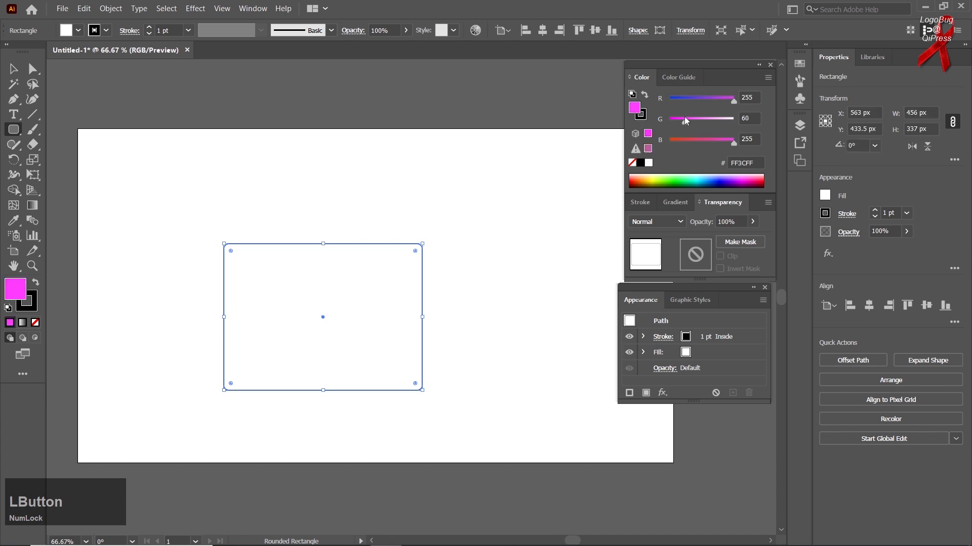
drag(687, 98, 680, 100)
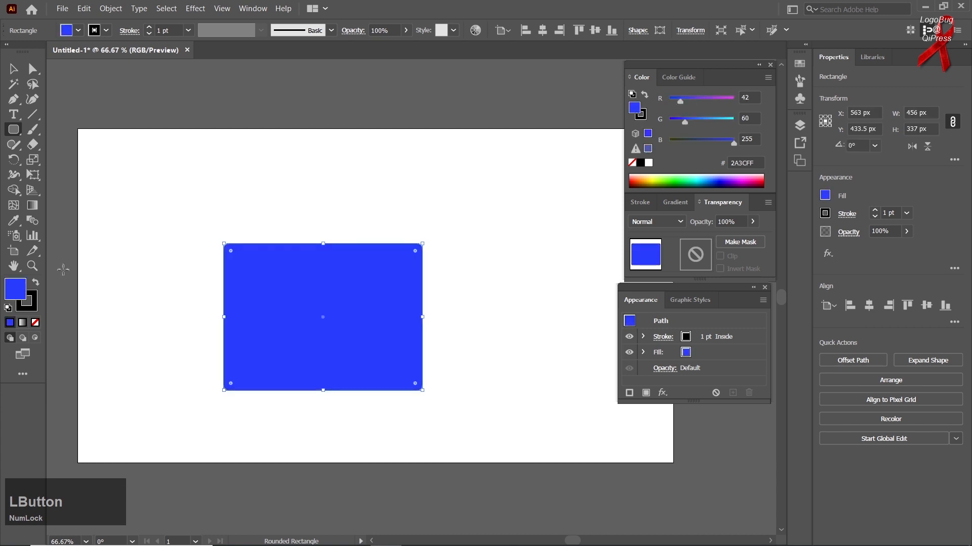
click(729, 119)
click(724, 100)
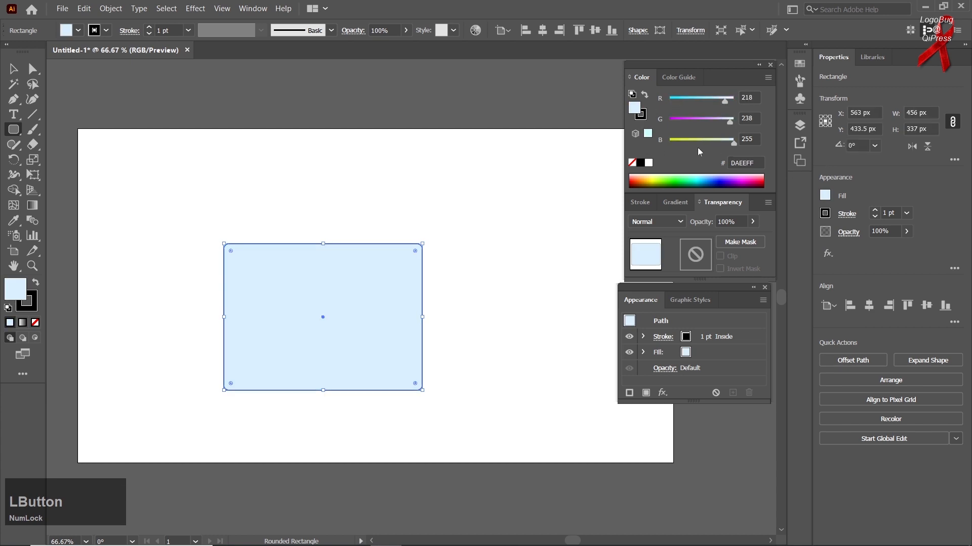
drag(681, 138, 668, 139)
Set the rectangle's stroke to None and switch back to the Selection tool
click(26, 304)
click(35, 323)
click(18, 287)
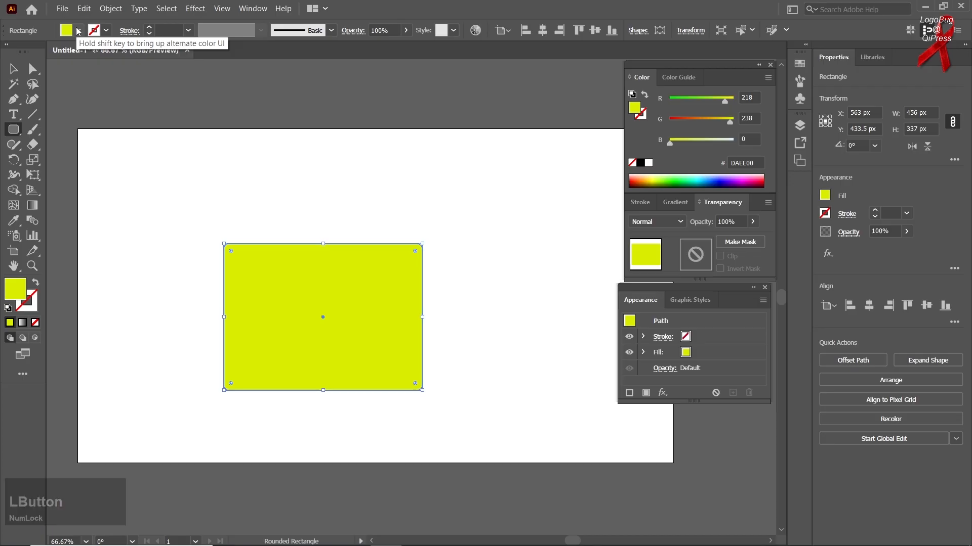
click(14, 70)
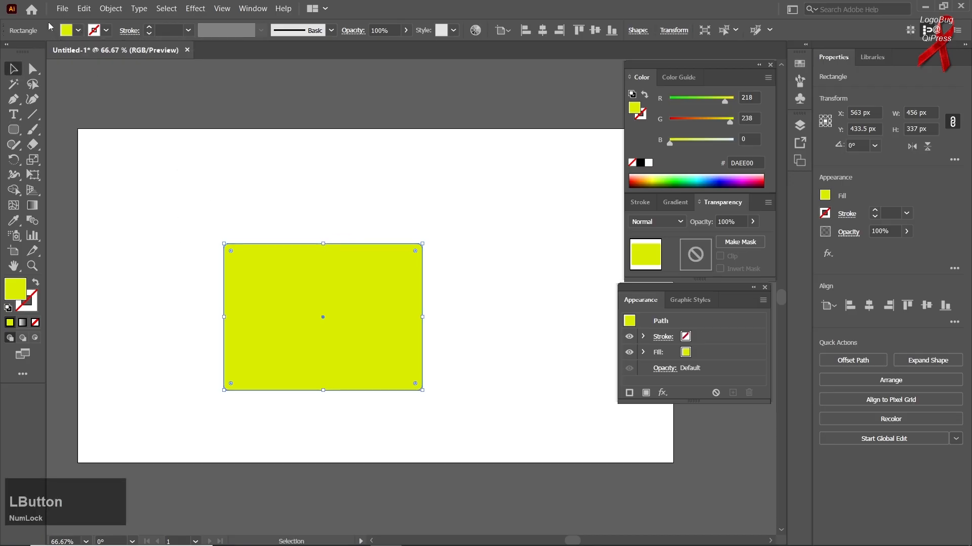
click(62, 9)
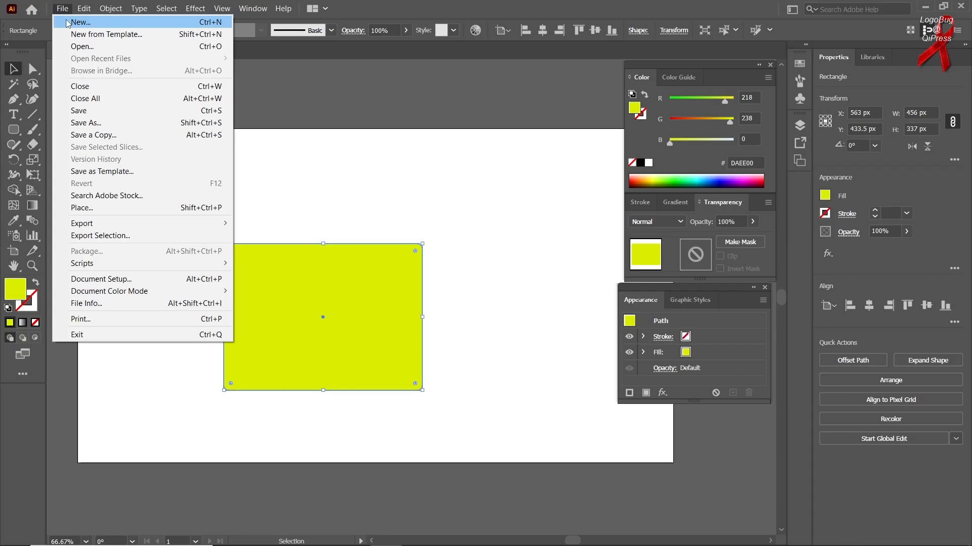
Review the New Document settings, keeping Pixels units, and close without creating
click(67, 23)
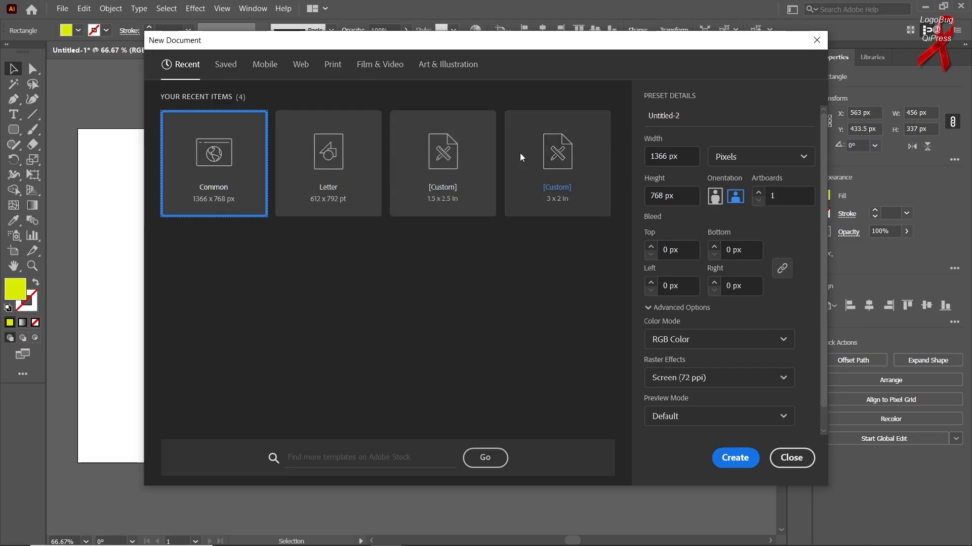
click(766, 166)
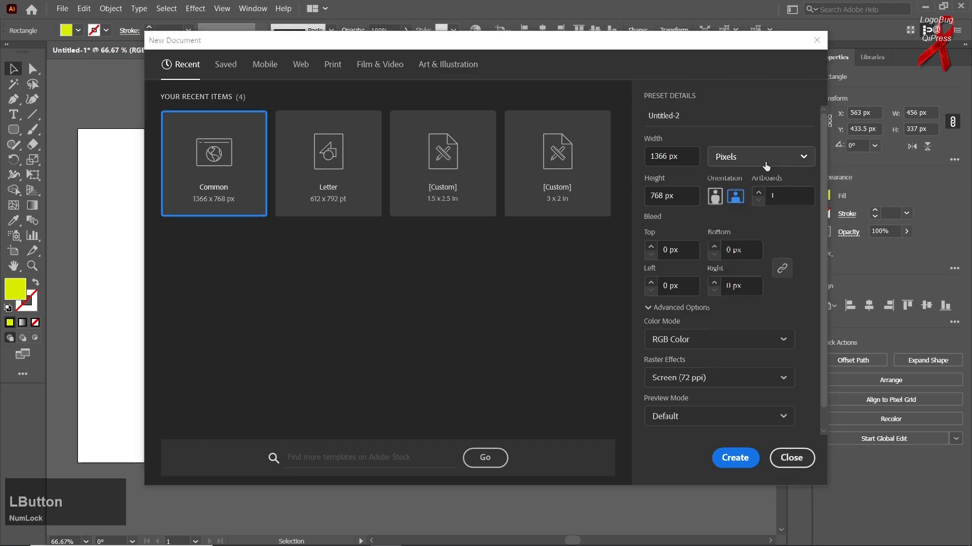
click(773, 165)
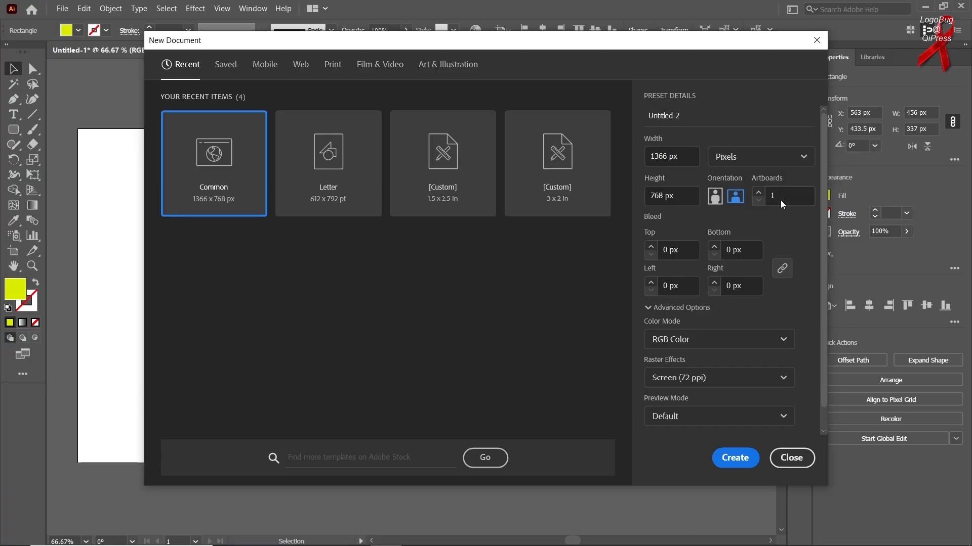
click(791, 458)
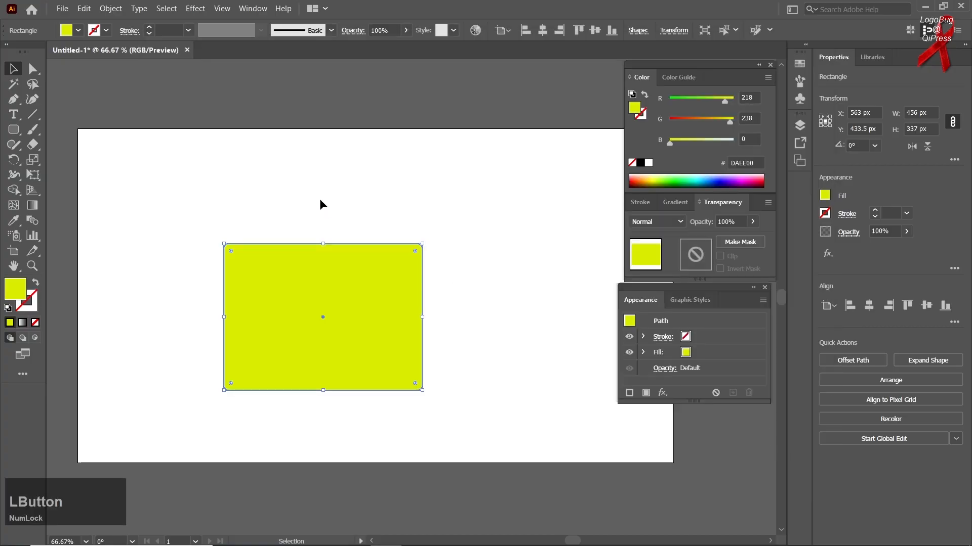
Create a new document from the Letter preset
click(60, 11)
click(70, 22)
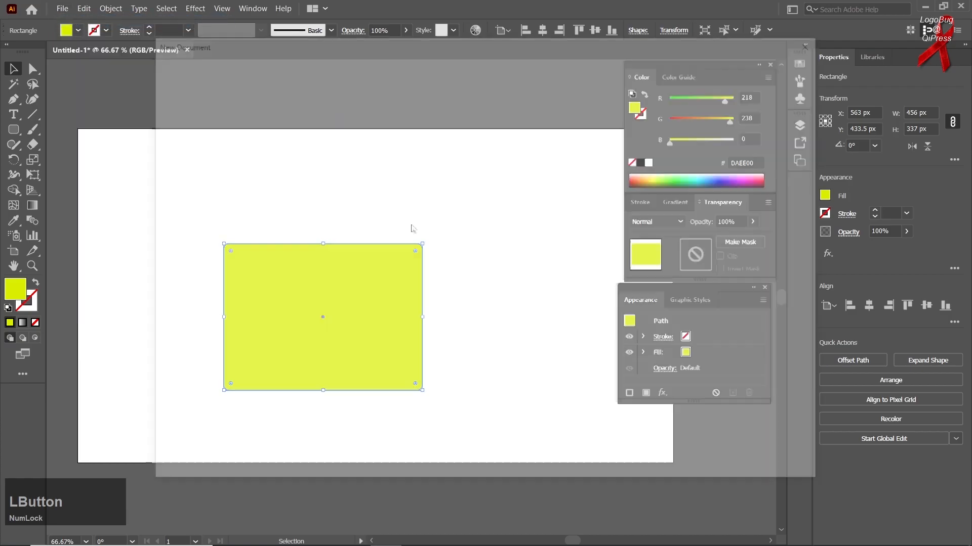
click(374, 178)
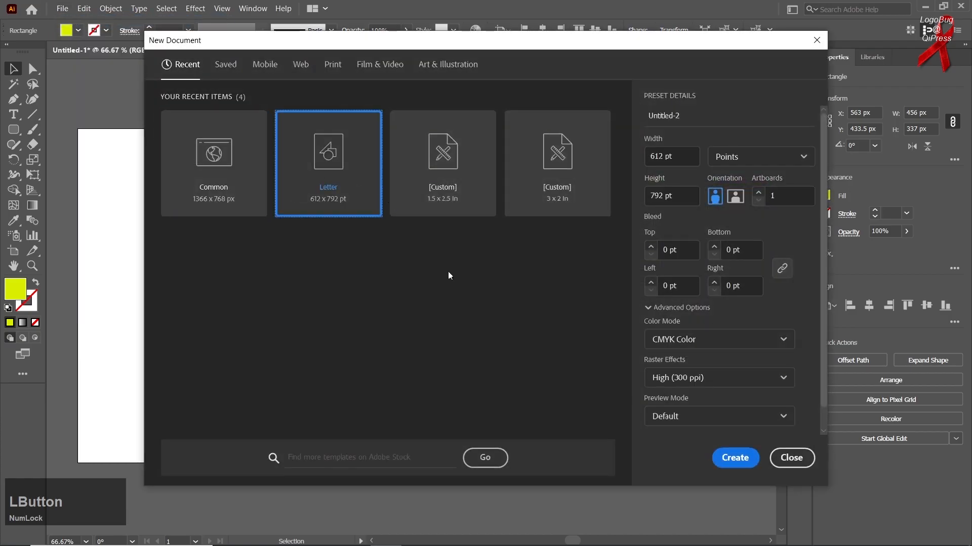
click(756, 461)
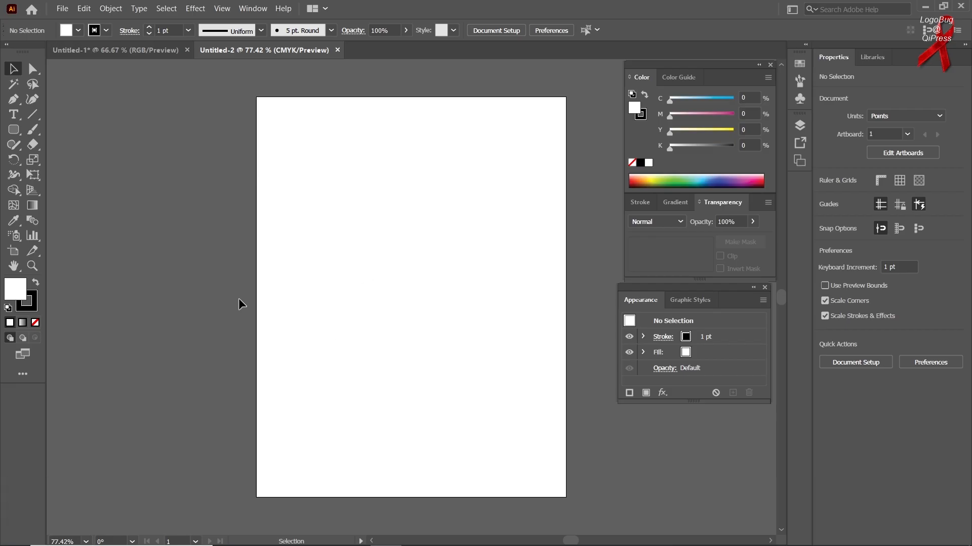
Open the Banner Ads blank template as a document and activate its third artboard
click(62, 9)
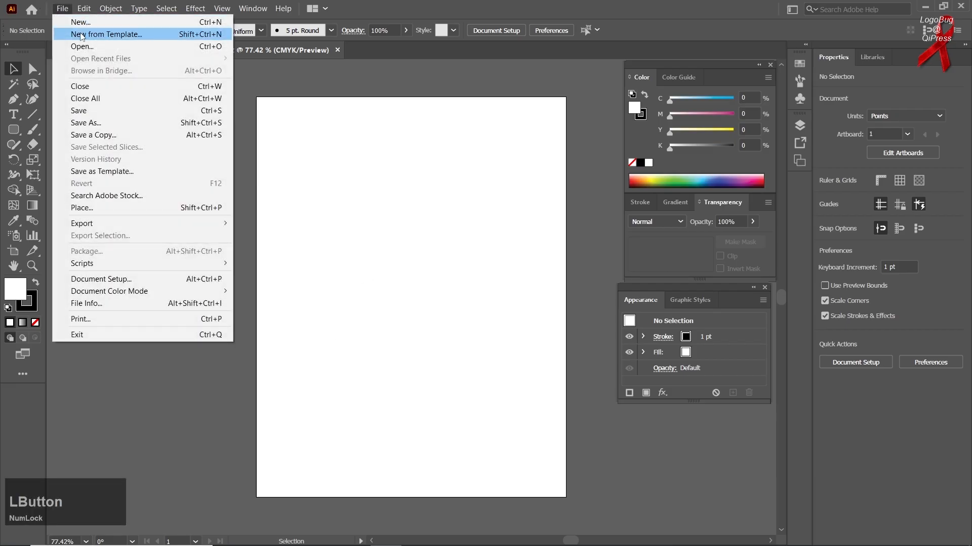
click(81, 35)
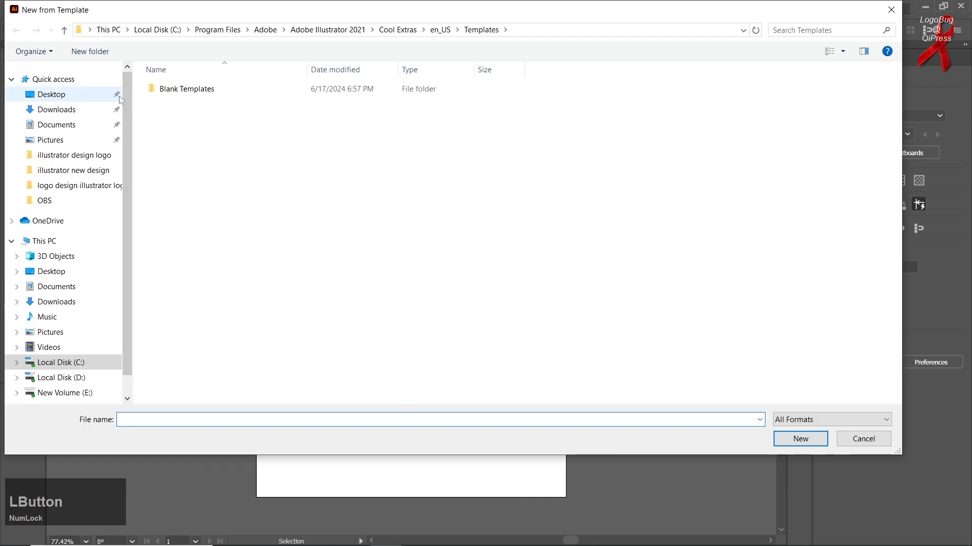
double_click(155, 91)
double_click(174, 90)
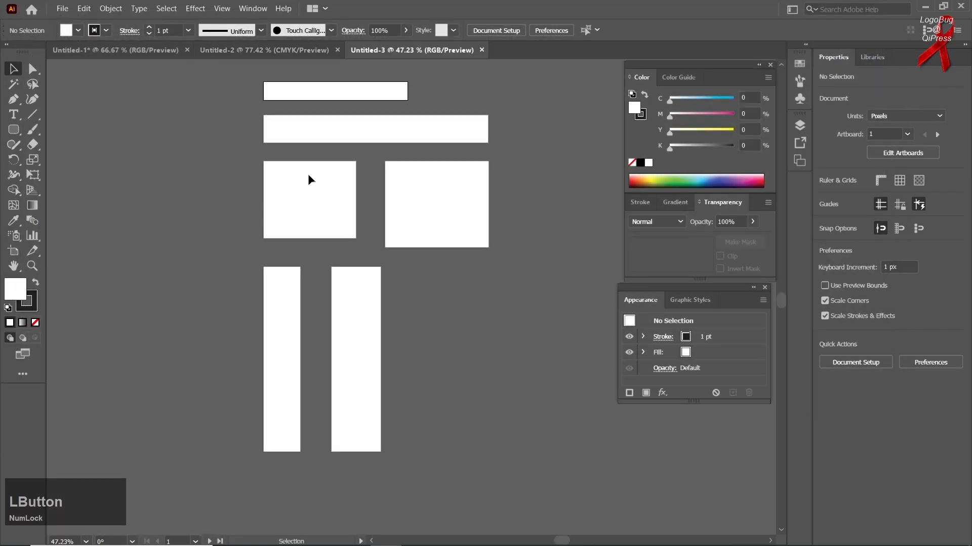
click(304, 215)
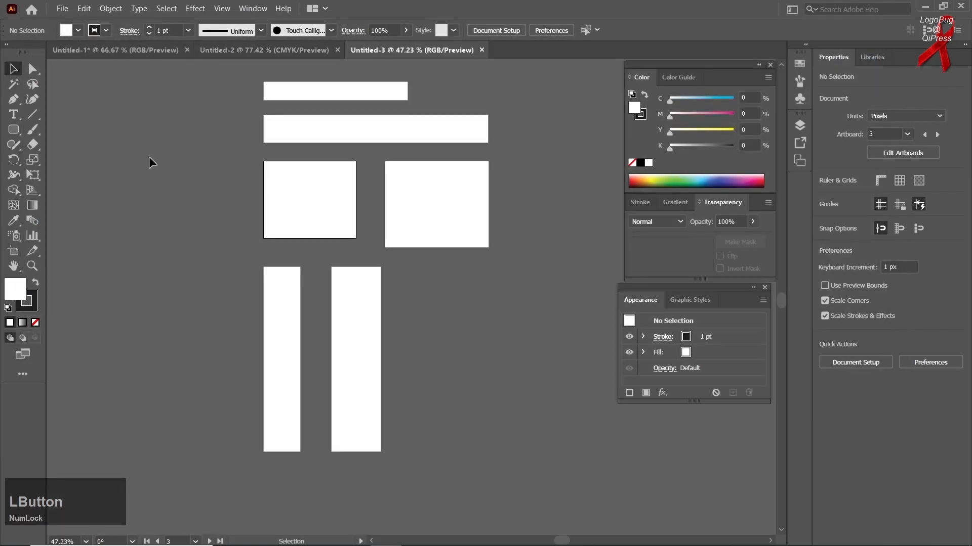
Open the Labels blank template and drag the middle label sheet onto the left artboard
click(69, 9)
click(81, 34)
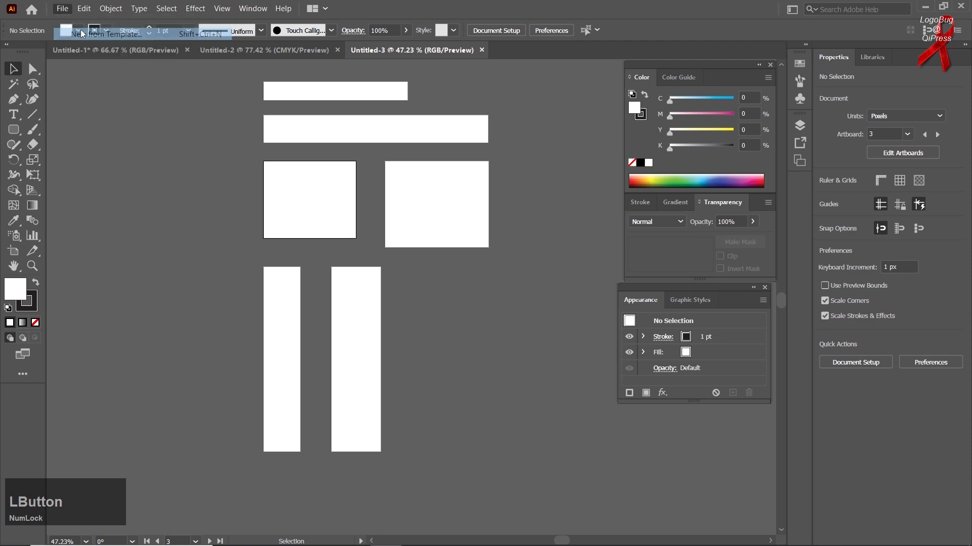
double_click(182, 89)
click(225, 213)
double_click(226, 216)
click(333, 258)
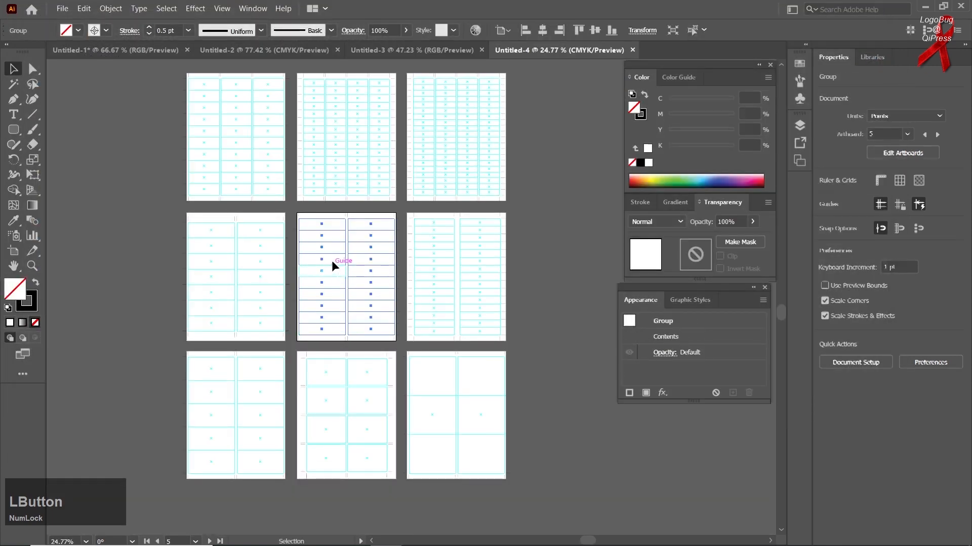
drag(330, 254, 215, 249)
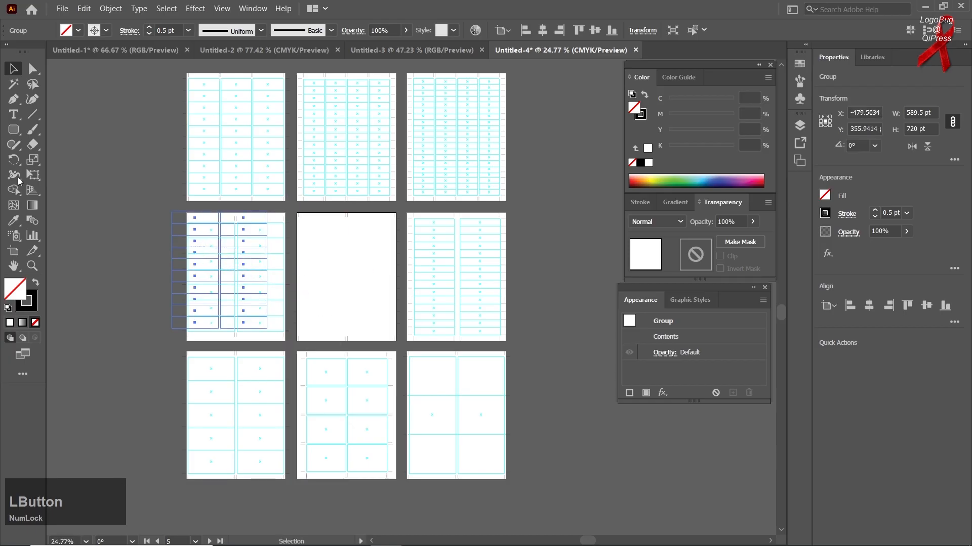
click(62, 8)
Create a new Letter document, then browse the Open dialog from the Desktop to the D drive
click(70, 21)
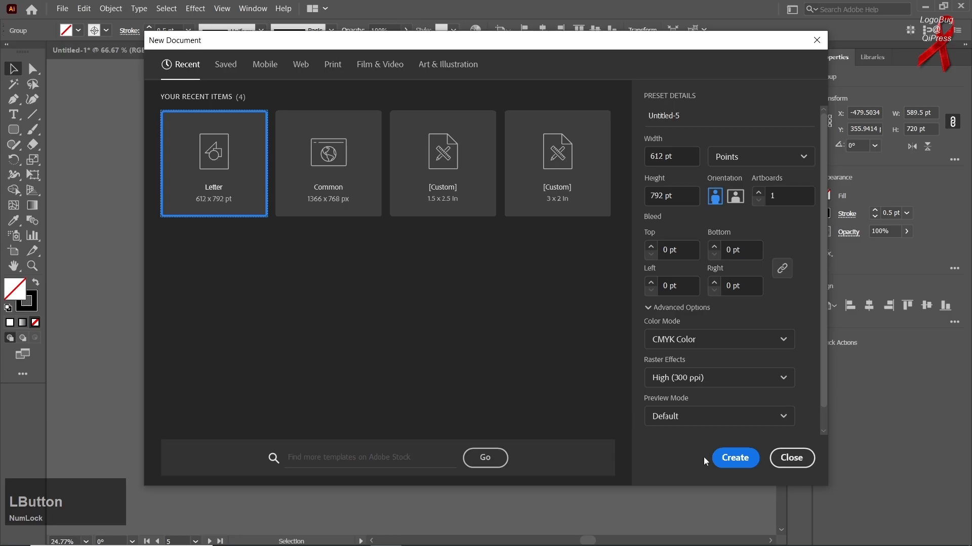
click(734, 458)
click(63, 9)
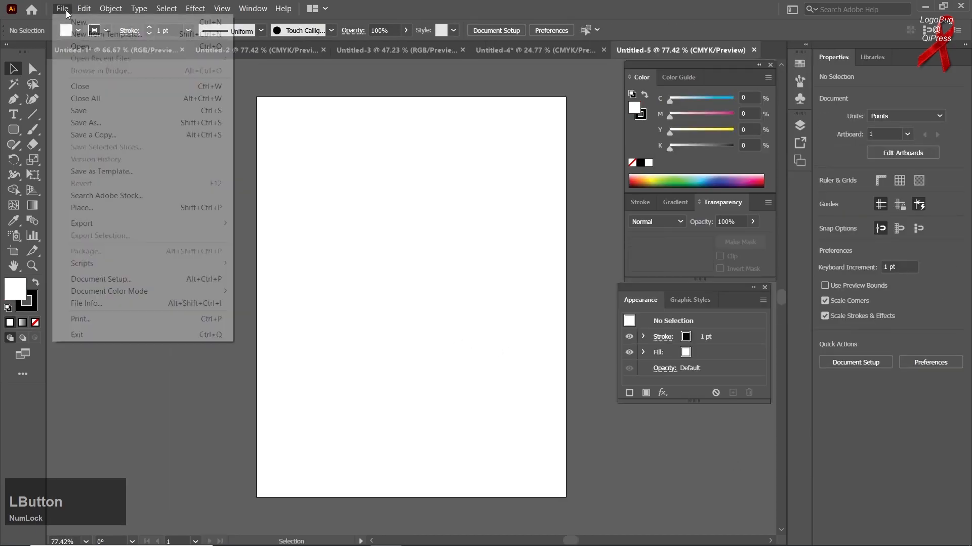
click(90, 46)
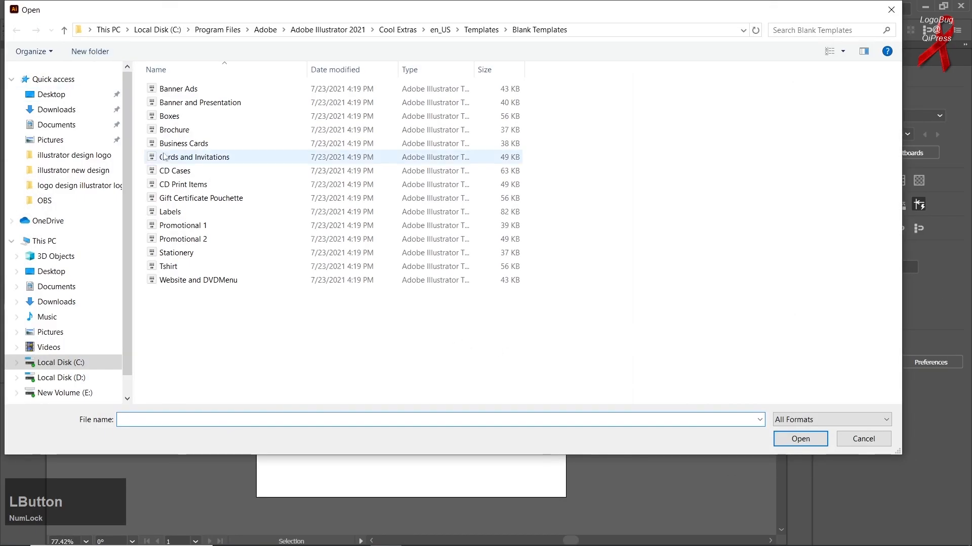
scroll(92, 126, down, 1)
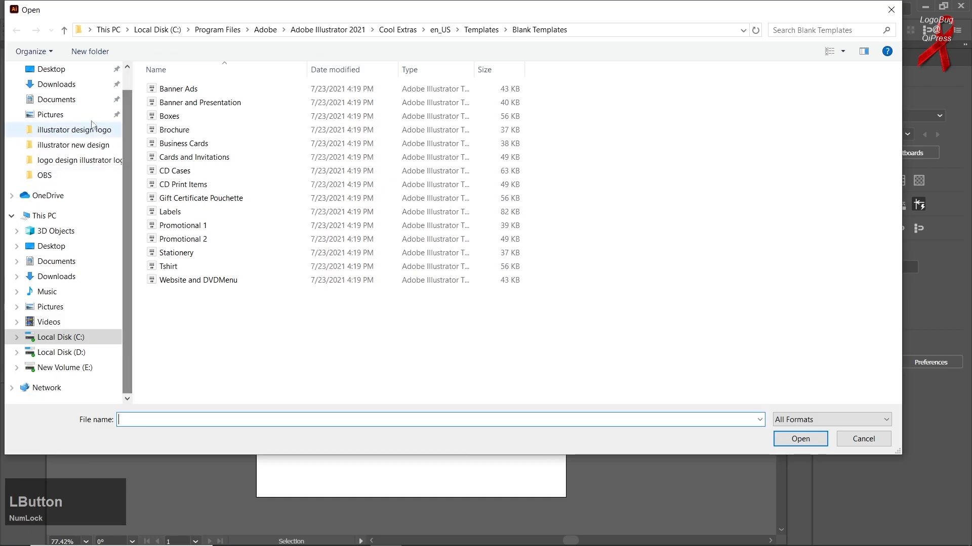
click(71, 70)
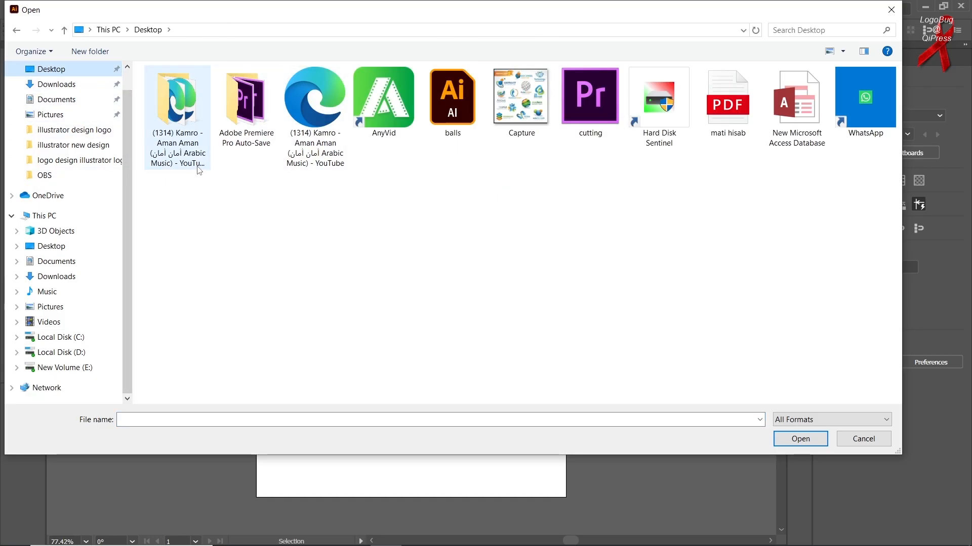
scroll(45, 209, down, 1)
click(81, 337)
click(96, 351)
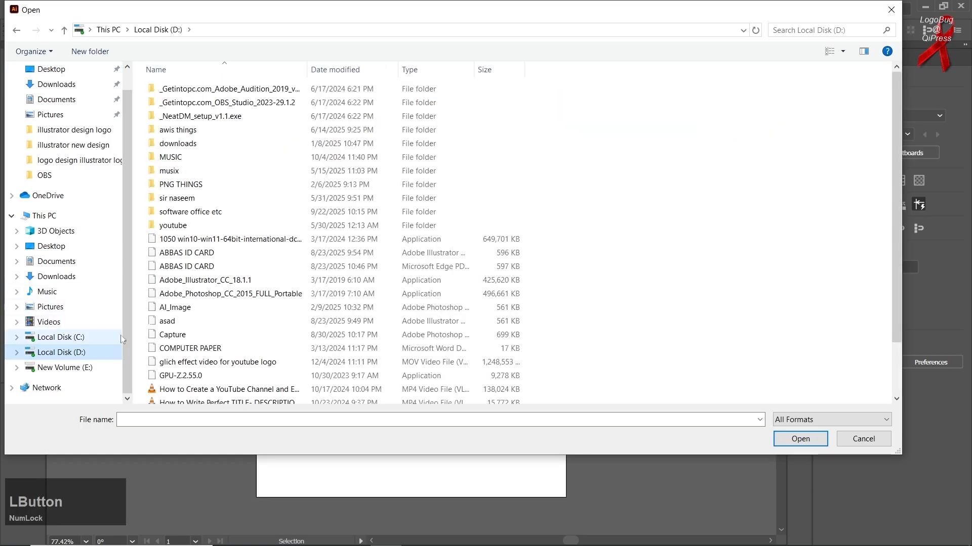
Open THU from youtube\MS PUBLISHER videos\CERTIFICATE OF APPRECIATION and nudge it up-left
double_click(222, 225)
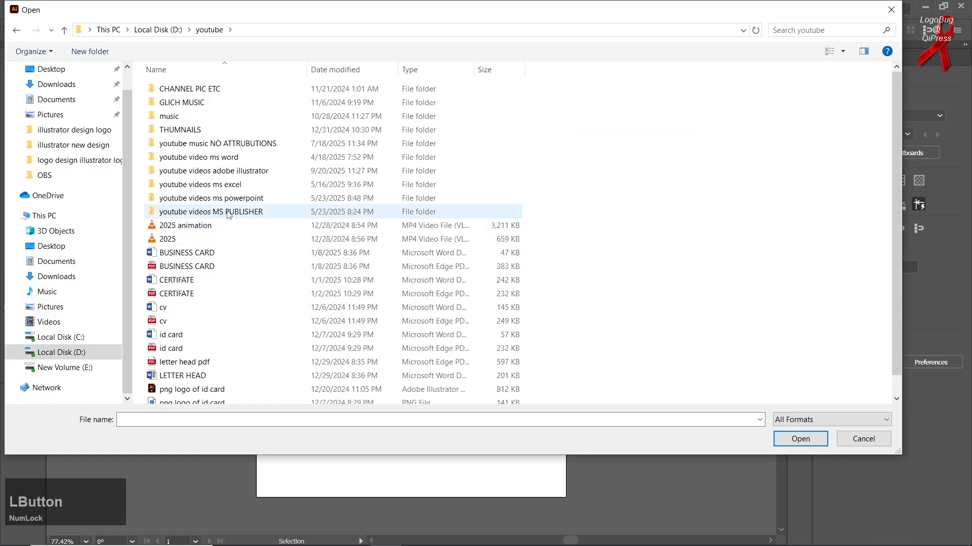
double_click(229, 214)
double_click(170, 133)
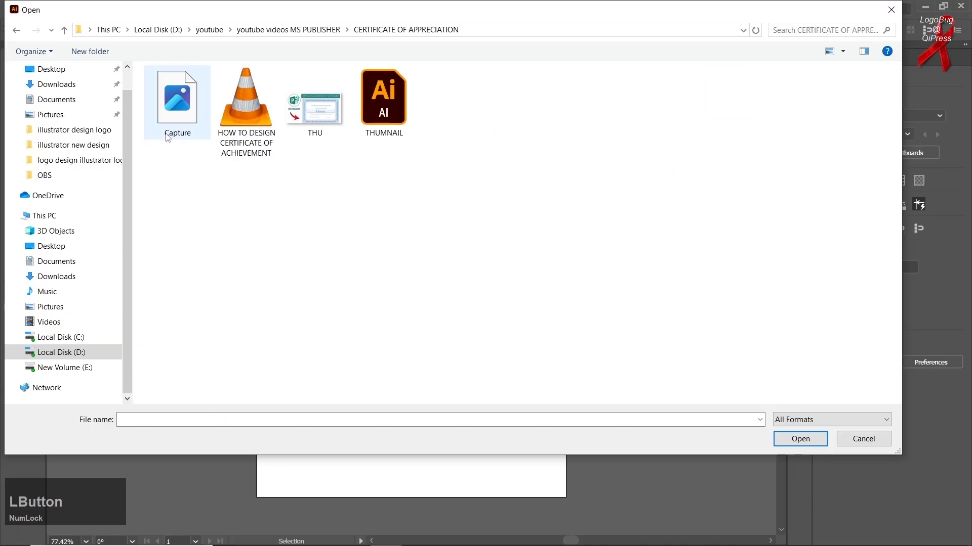
double_click(315, 137)
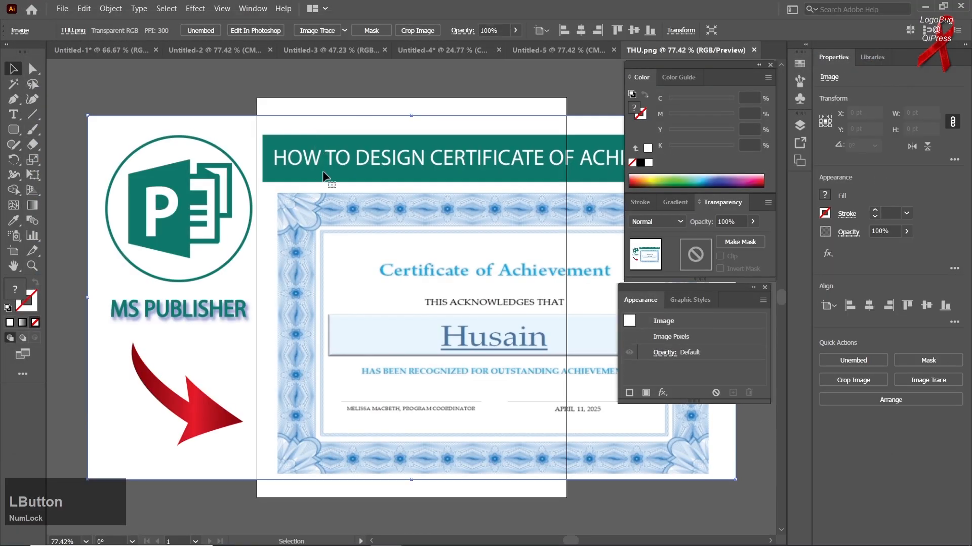
drag(448, 399, 421, 381)
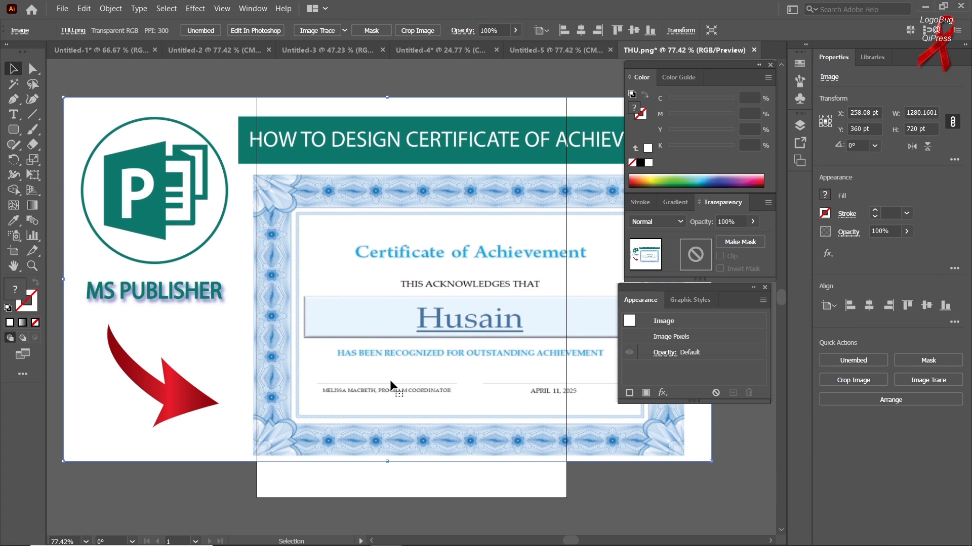
click(389, 350)
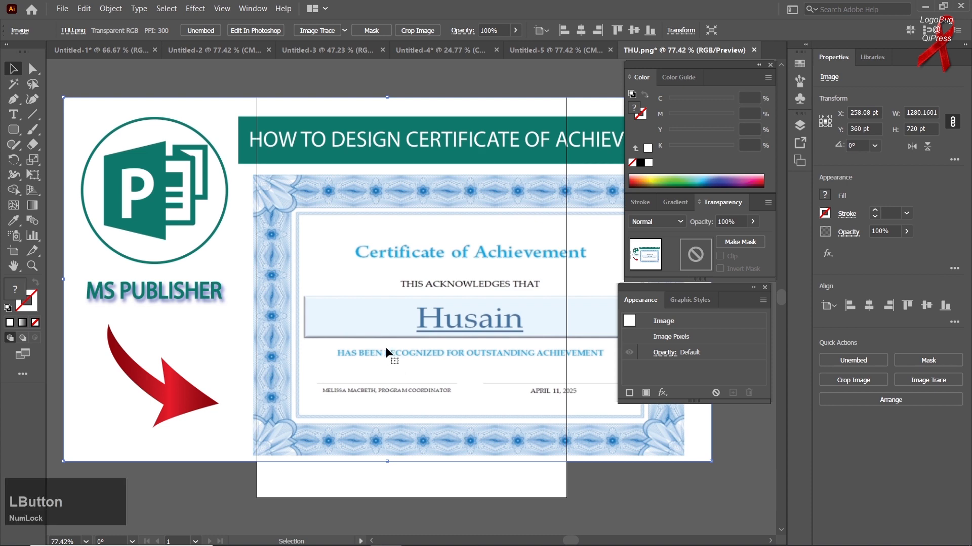
Delete the certificate image from the THU.png document
click(63, 10)
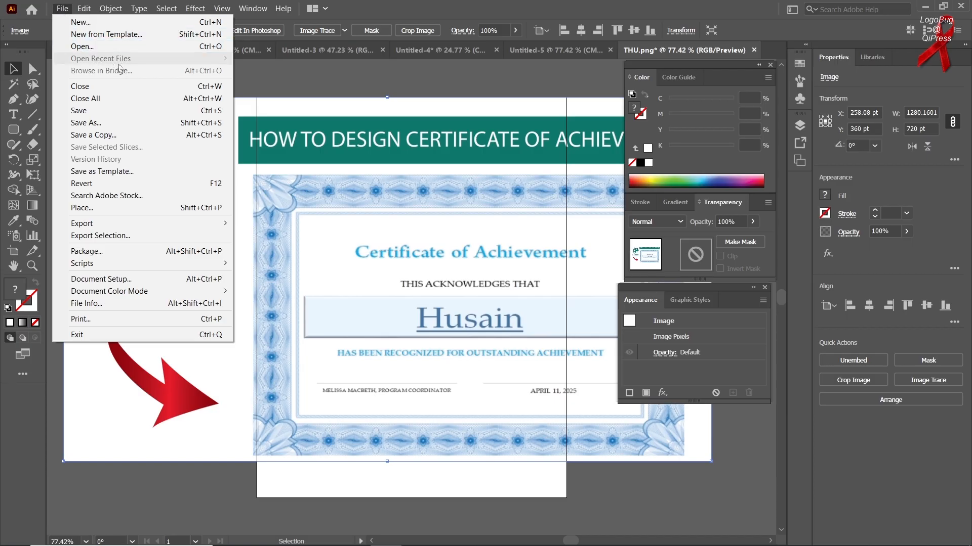
click(336, 283)
key(Delete)
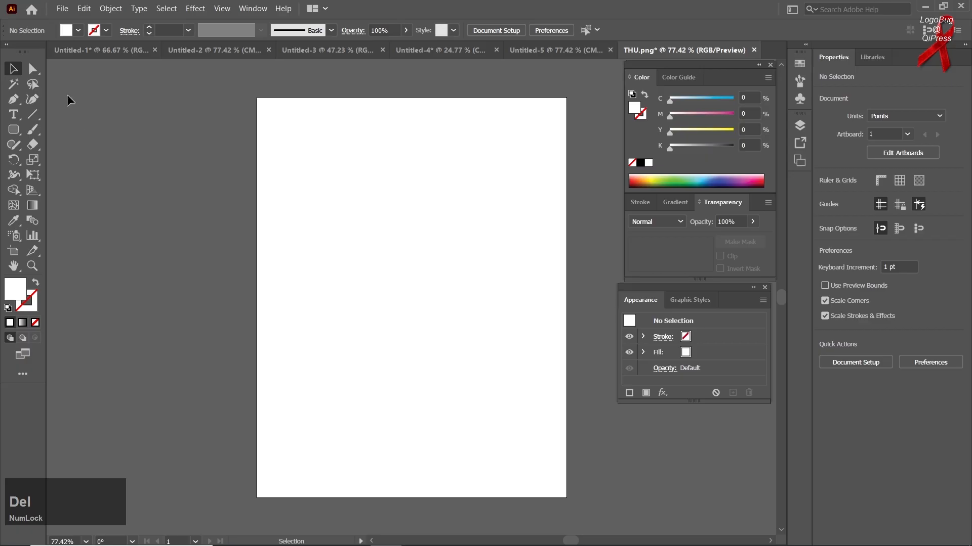
Quit Illustrator, discarding unsaved changes to THU.png, Untitled-4 and Untitled-1
click(960, 5)
click(549, 291)
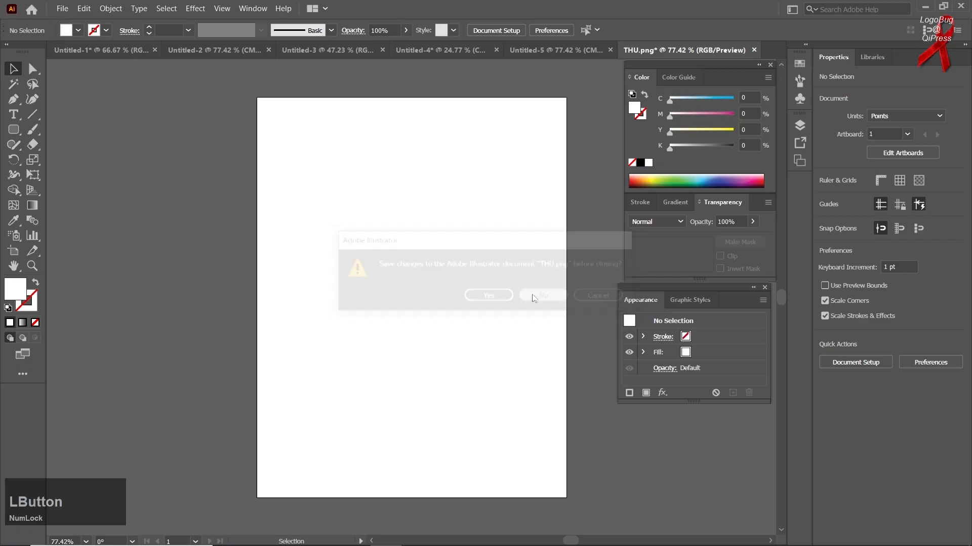
click(540, 298)
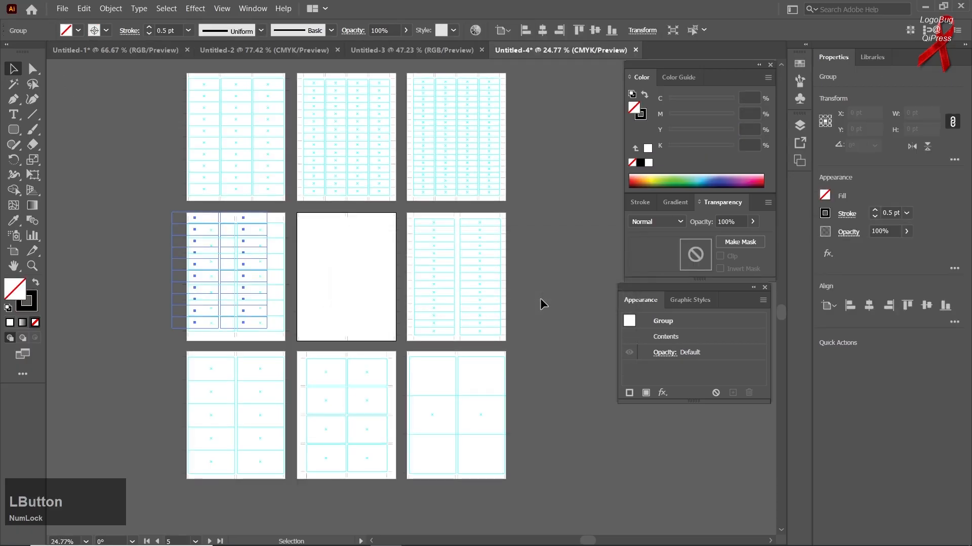
click(539, 298)
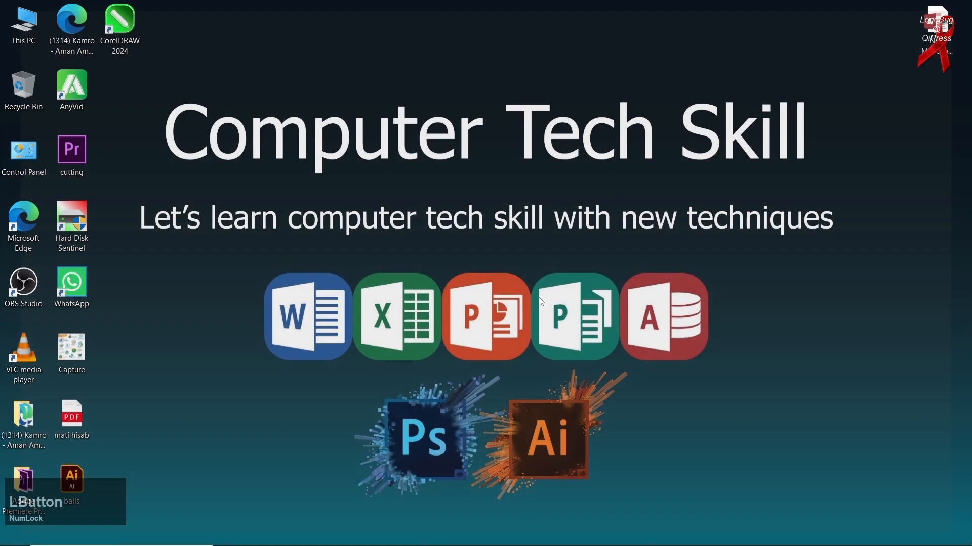
Relaunch Adobe Illustrator from the taskbar and pick a Letter-size document on Home
click(385, 543)
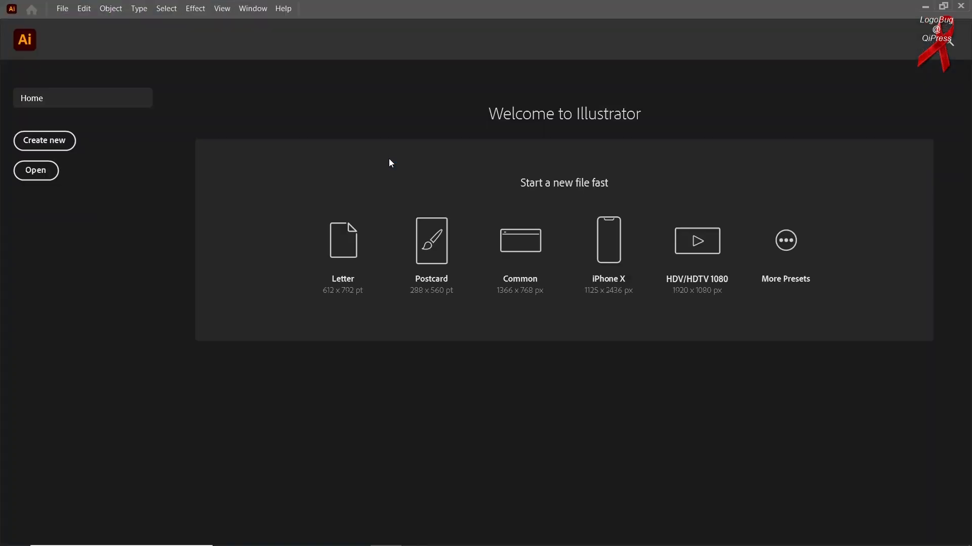
click(318, 256)
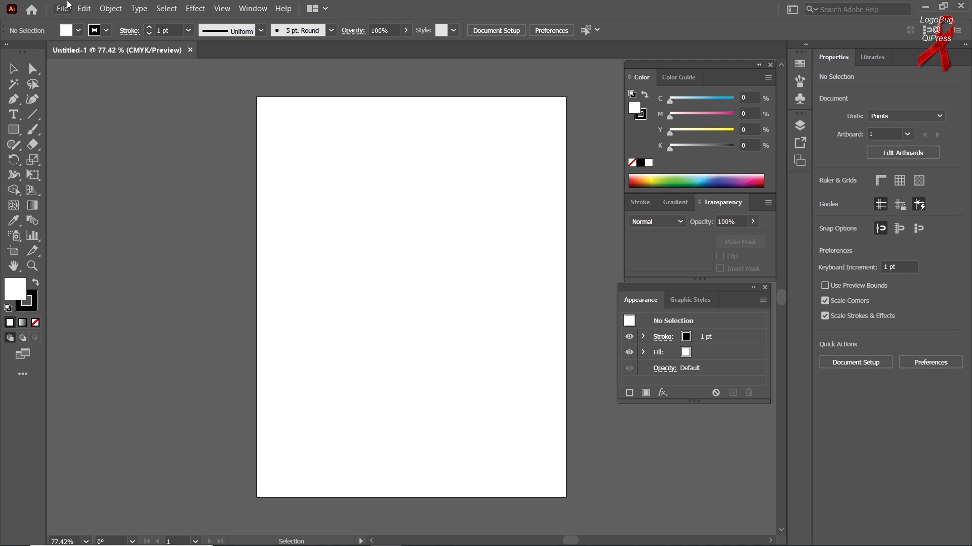
Close the current document, create a fresh Letter document, and pick the Rectangle tool
click(62, 8)
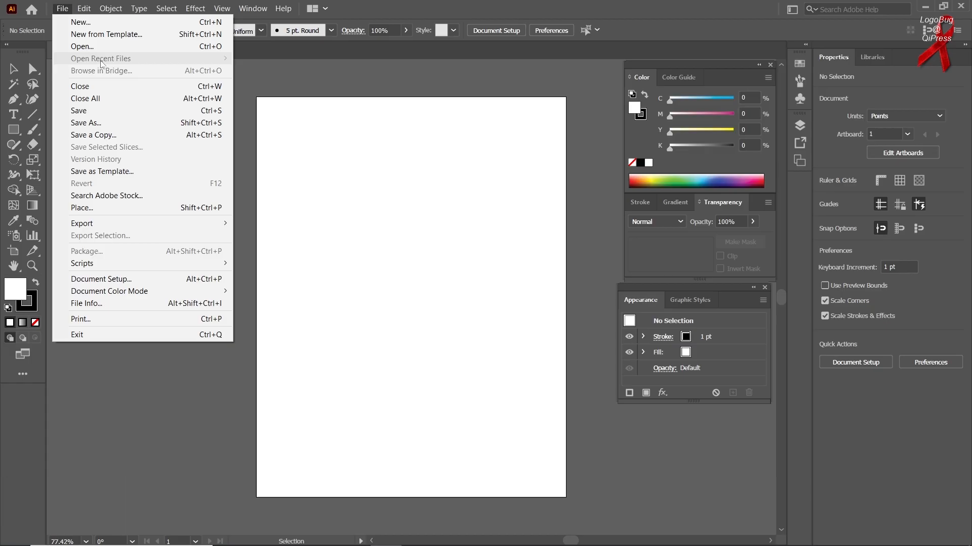
click(101, 86)
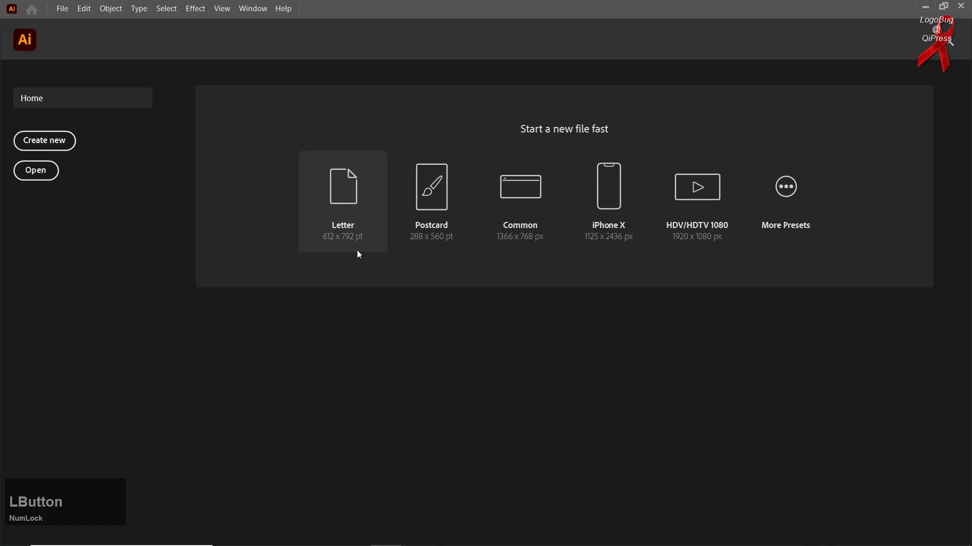
click(367, 236)
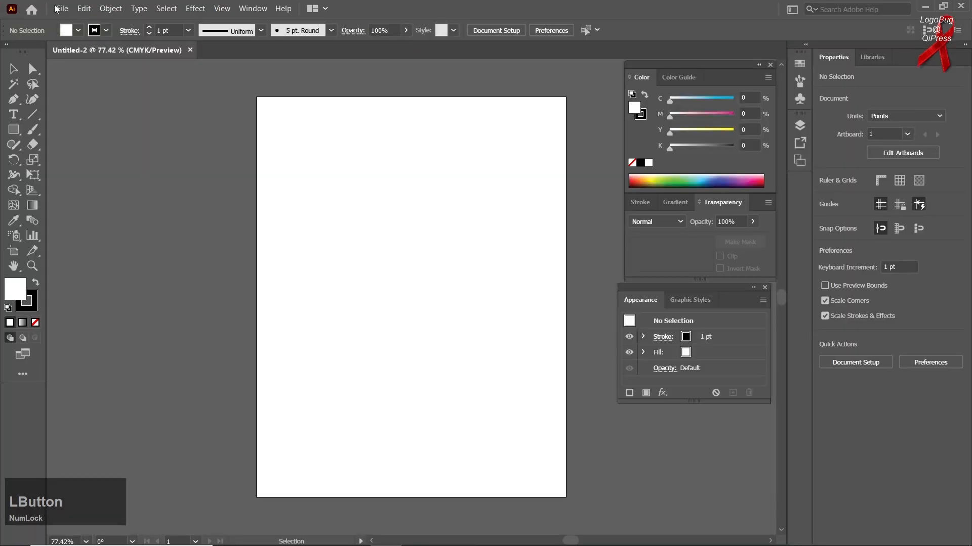
click(62, 9)
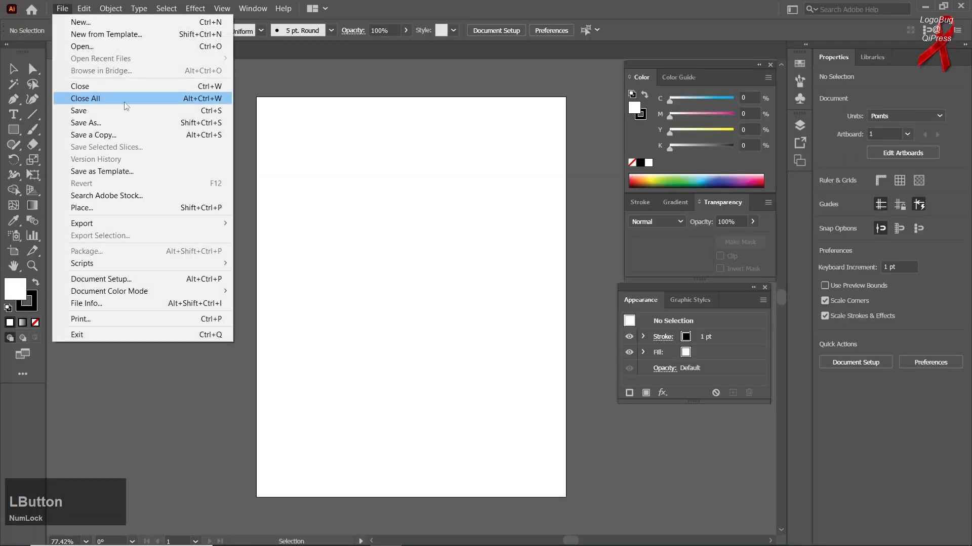
click(13, 130)
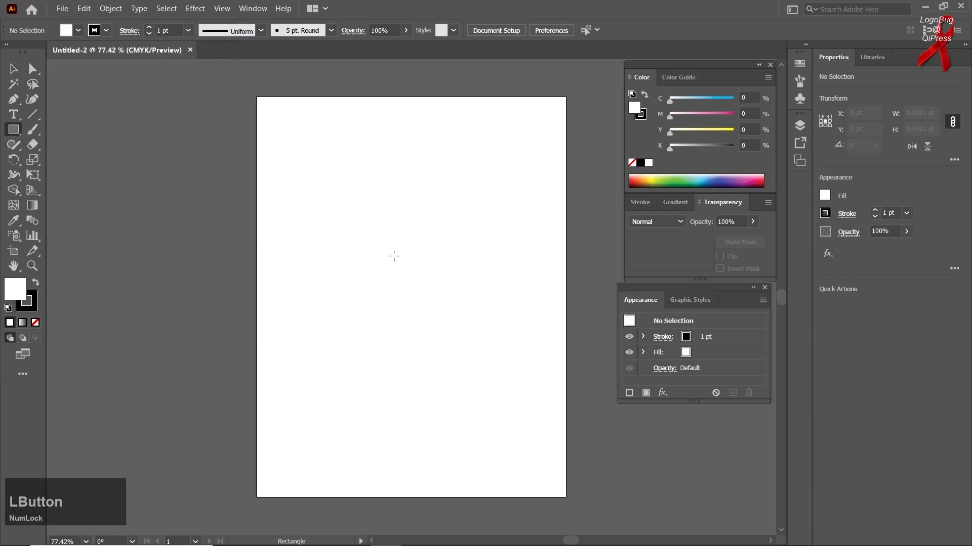
Draw a 285 × 237 pt rectangle, fill it Magenta 100, and move it up-left
drag(393, 245, 537, 365)
drag(670, 116, 735, 116)
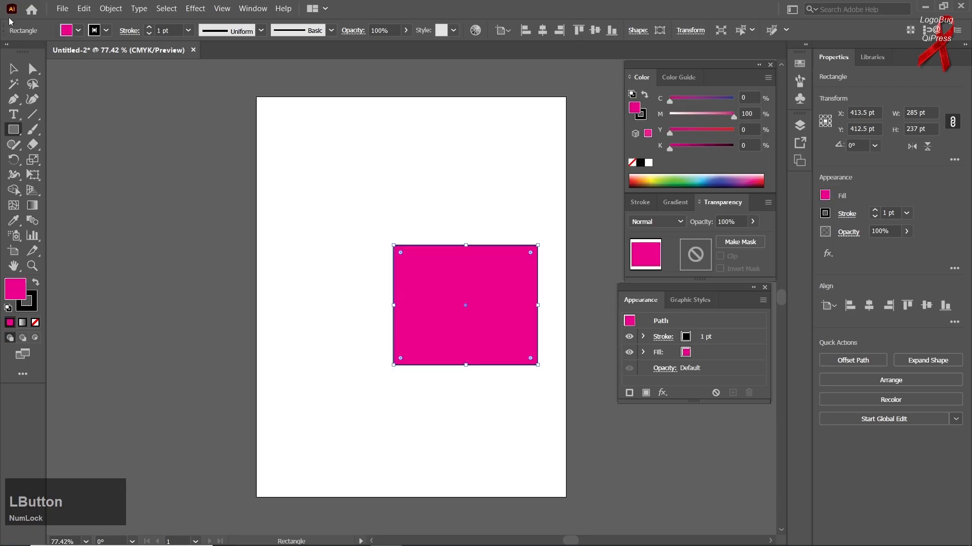
click(13, 69)
drag(511, 347, 418, 291)
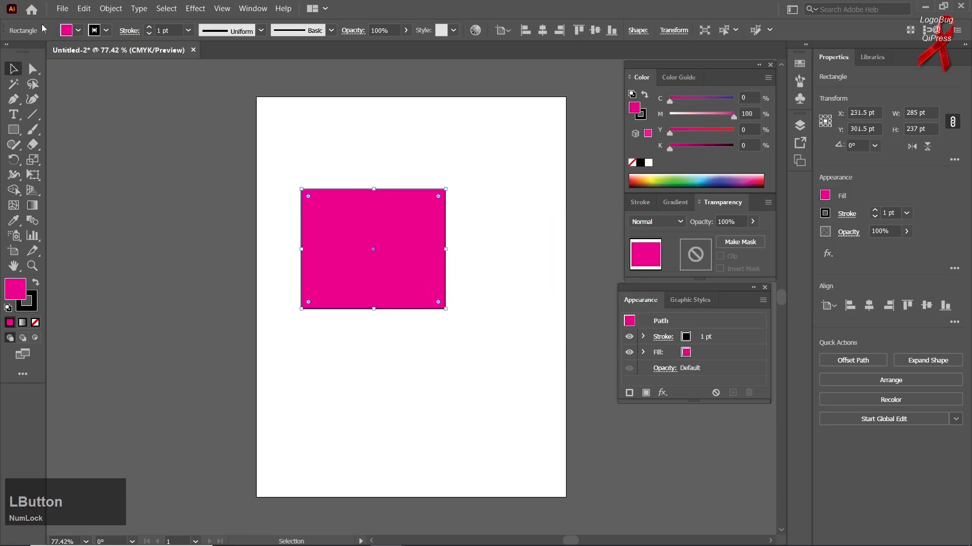
click(62, 9)
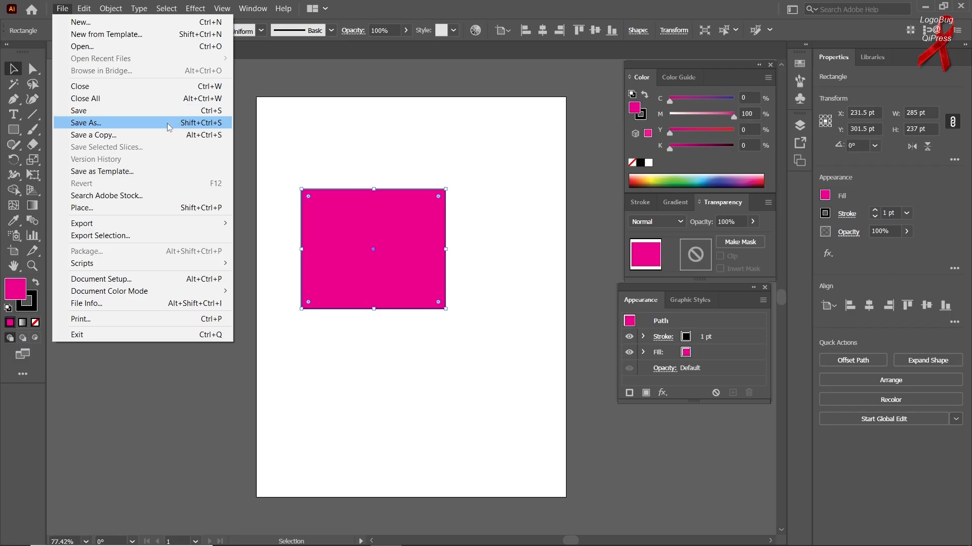
Save to the Desktop as Untitled-2.ai with default options, then nudge the rectangle further up-left
click(169, 127)
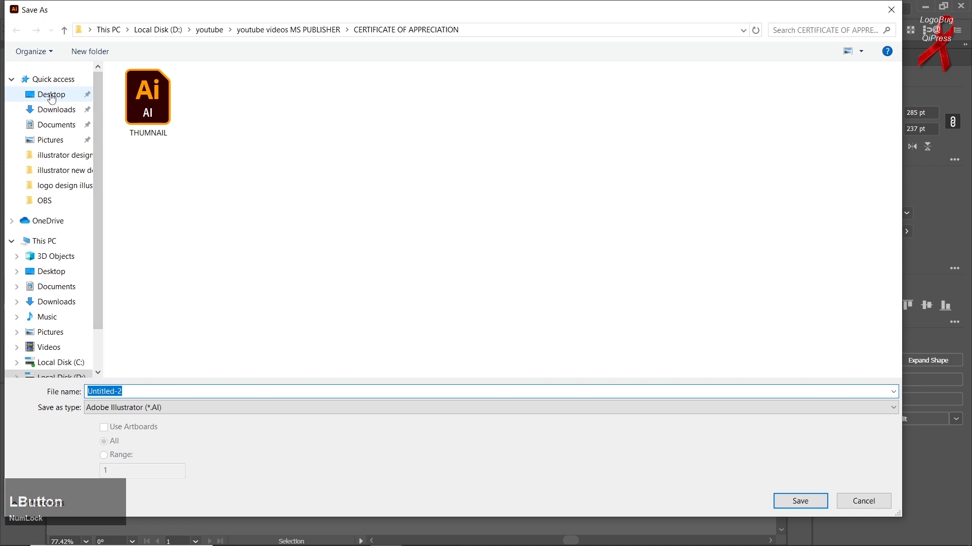
click(52, 96)
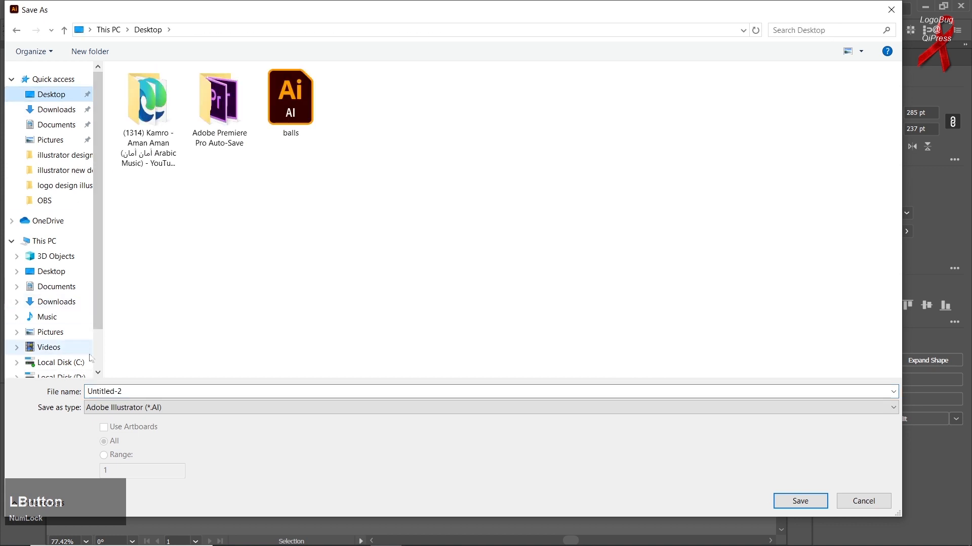
click(800, 501)
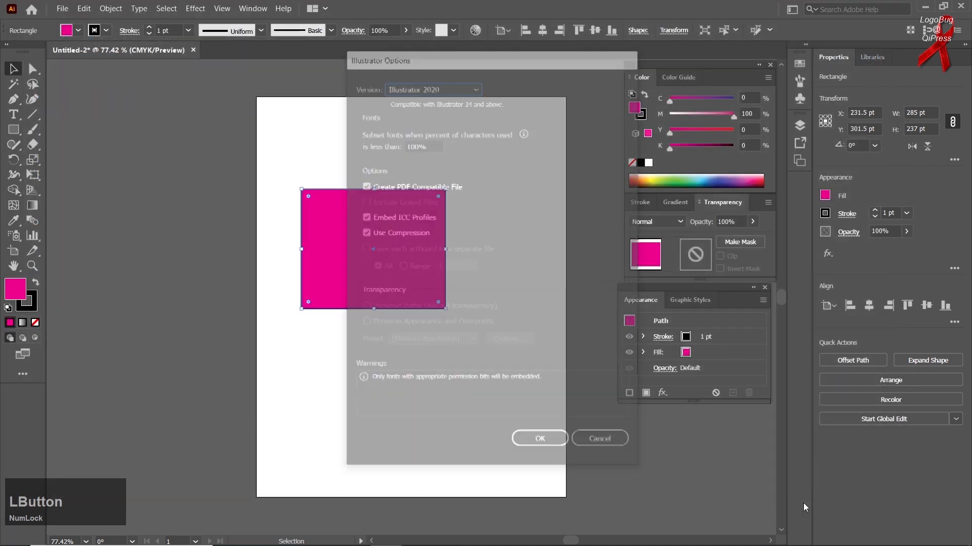
click(541, 441)
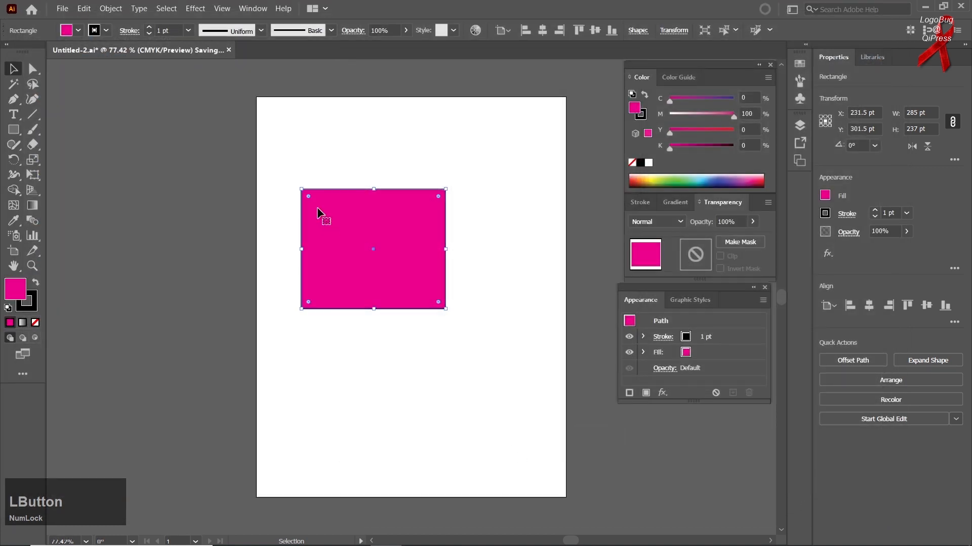
drag(347, 229, 313, 190)
Change the rectangle's fill to light blue using the CMYK sliders
click(715, 148)
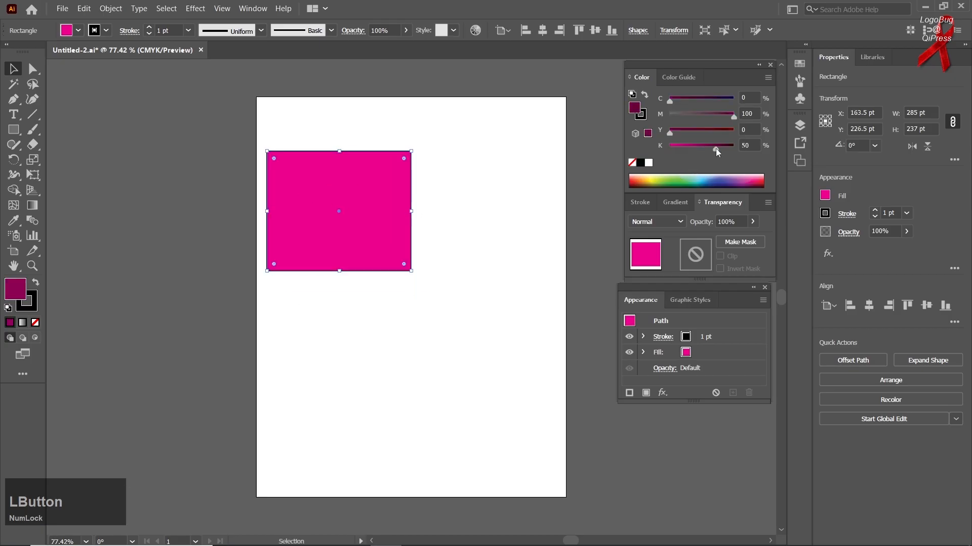
click(709, 99)
click(670, 114)
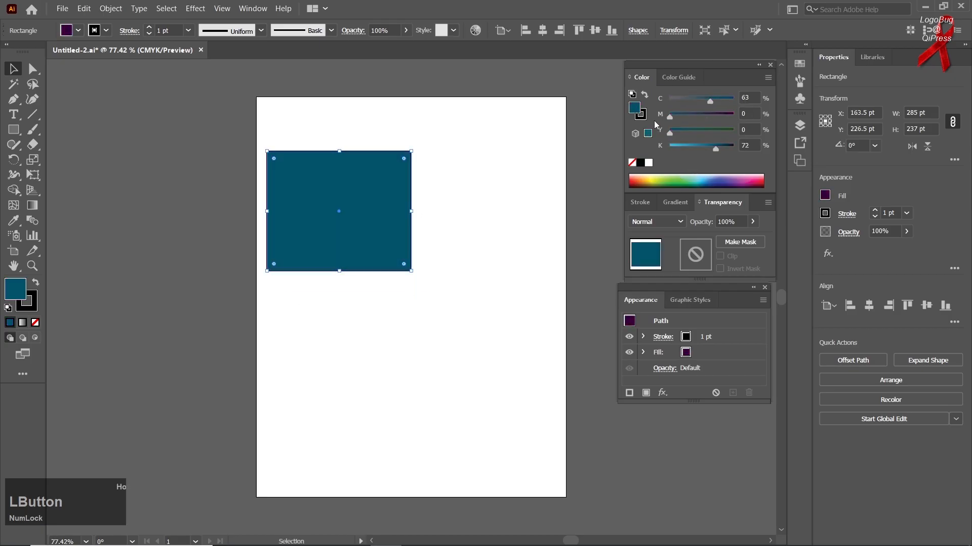
click(685, 148)
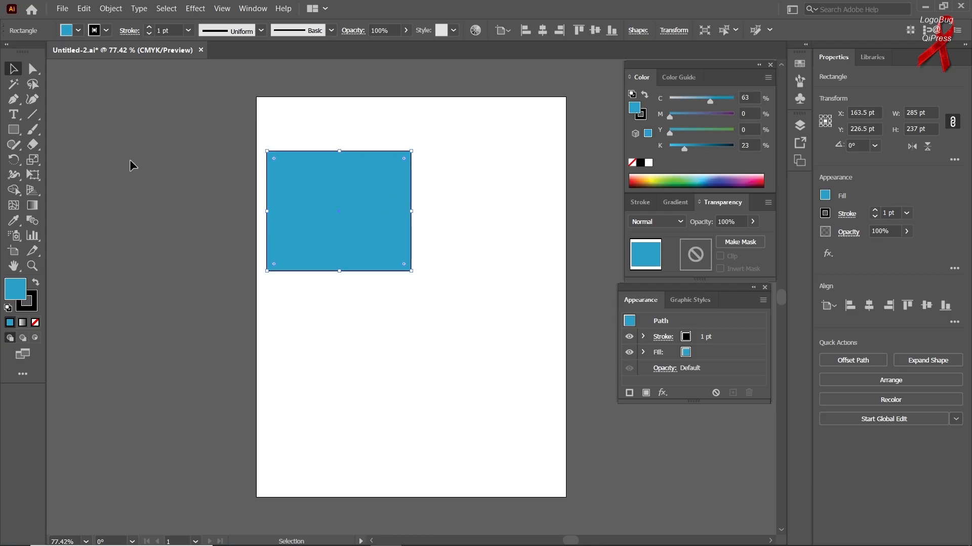
Add the text 'fdsdfsdfs' with the Type tool and scale it to about 98.6 pt
right_click(12, 116)
click(64, 113)
click(337, 318)
text(fdsdfsdfs)
click(14, 69)
drag(359, 322, 406, 128)
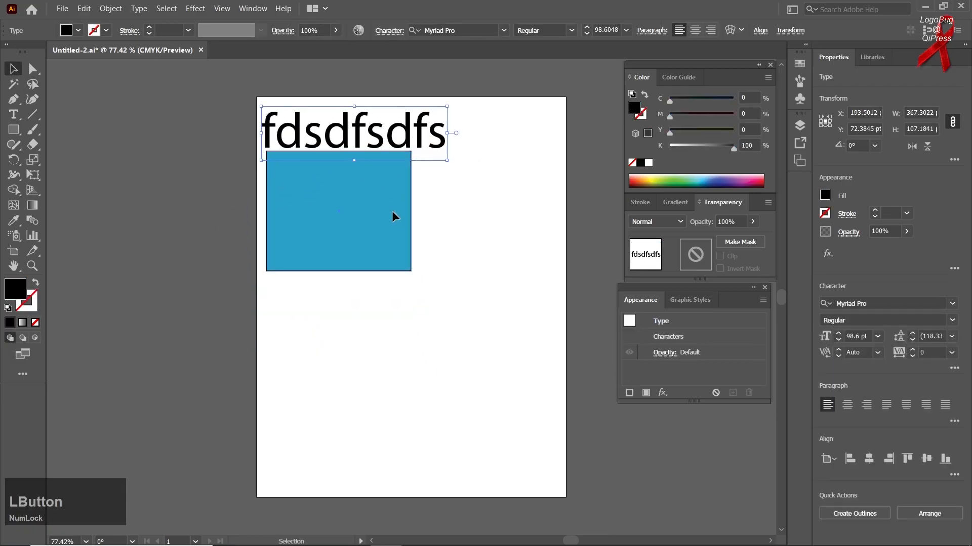
Place the text above the rectangle, colour it magenta, and select both objects
drag(393, 214, 448, 291)
drag(422, 142, 467, 198)
click(685, 147)
drag(700, 113, 733, 114)
click(508, 217)
drag(498, 147, 386, 304)
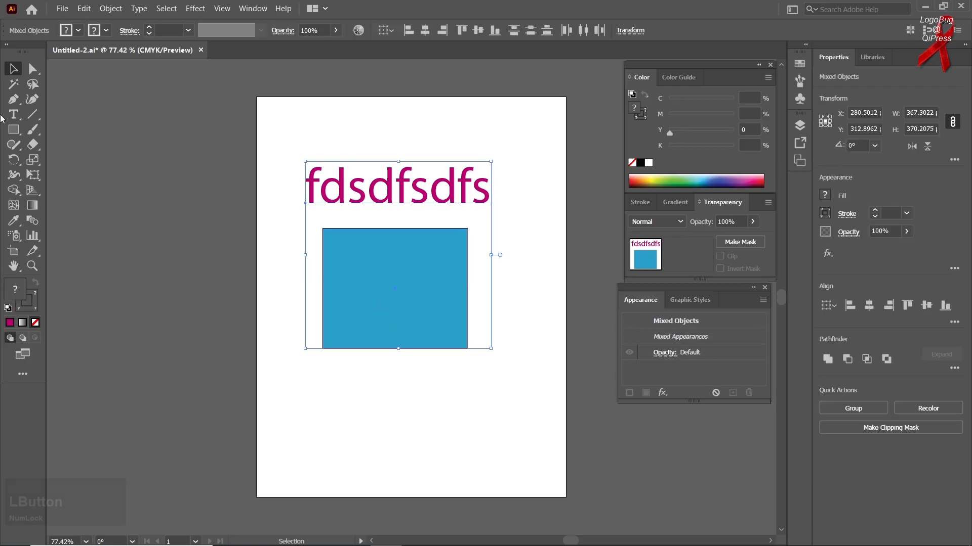
Save the document, then save a copy to the Desktop as 'Untitled-2 copy' in Illustrator 2020 format
click(61, 10)
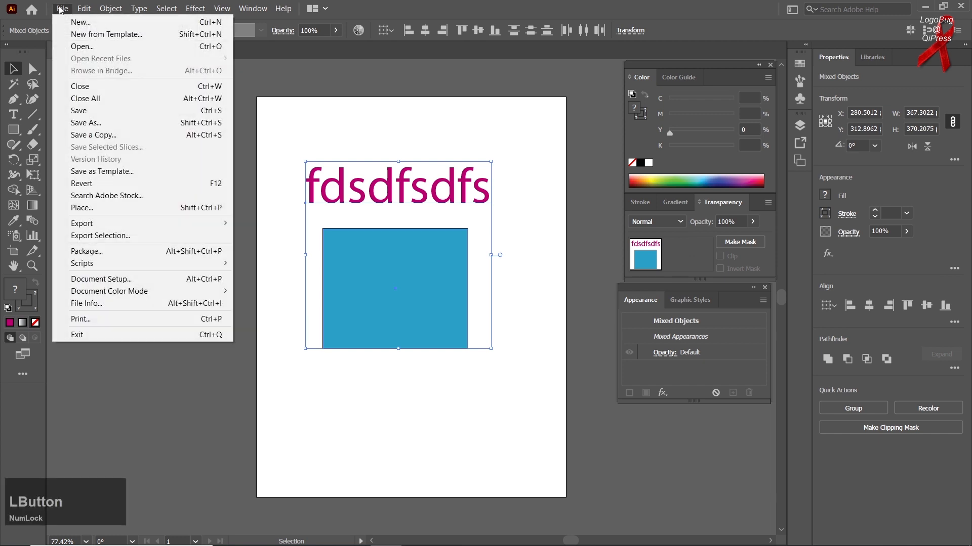
click(108, 111)
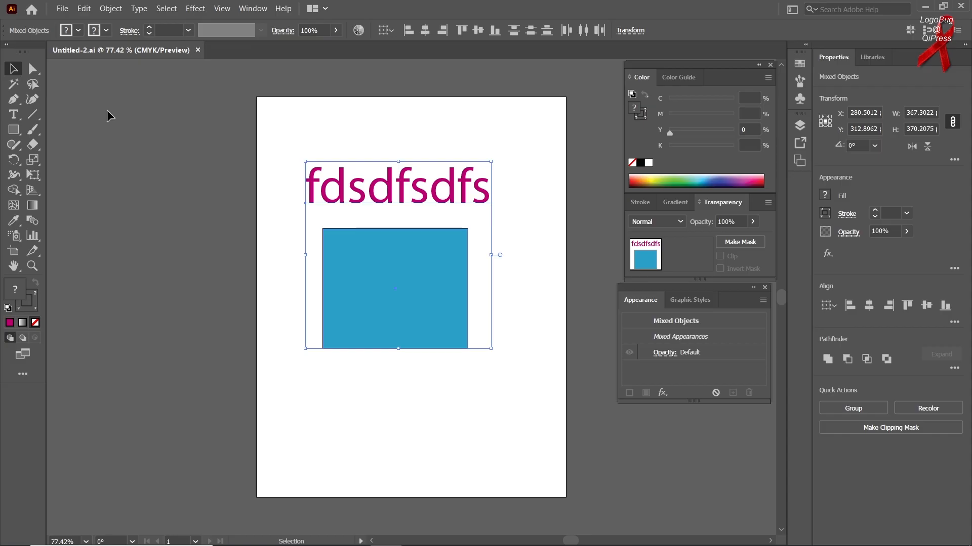
click(62, 8)
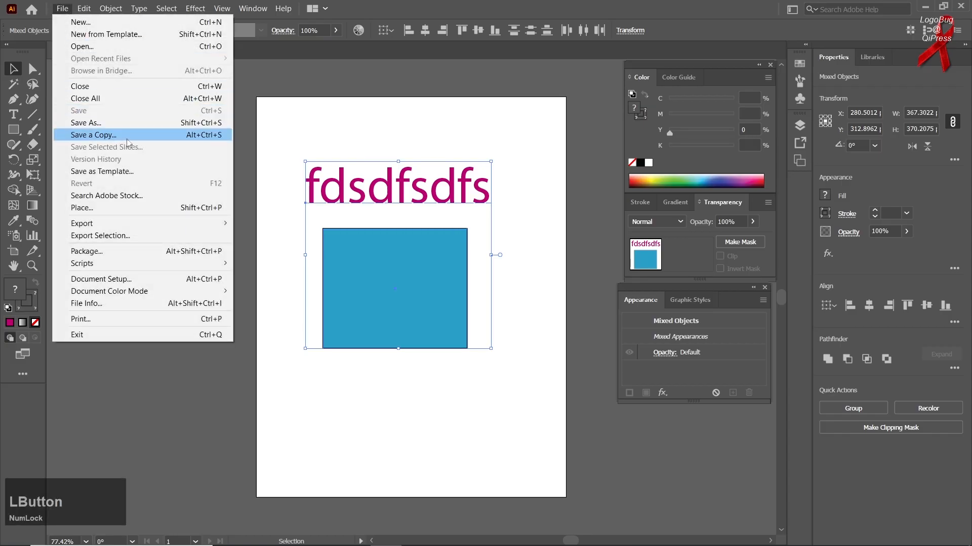
click(113, 135)
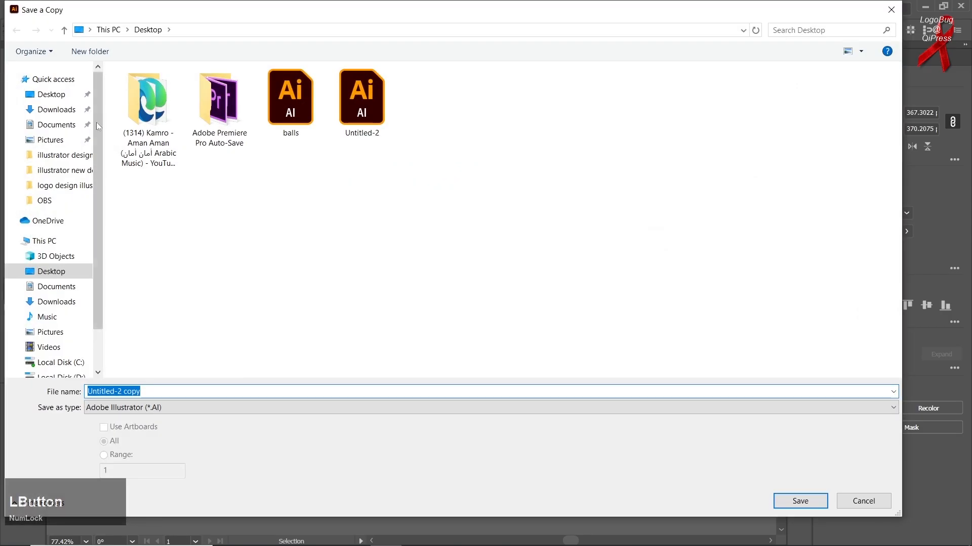
click(50, 94)
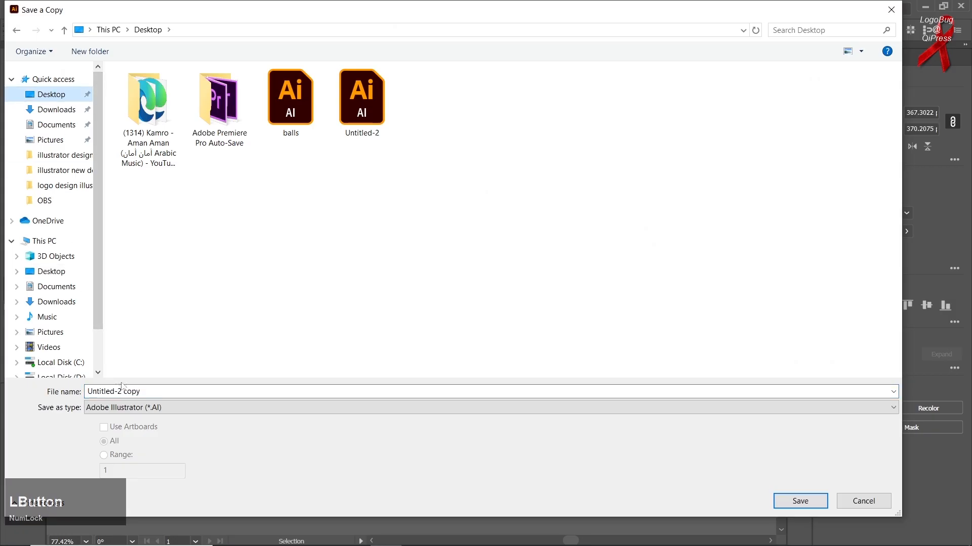
click(813, 501)
click(535, 438)
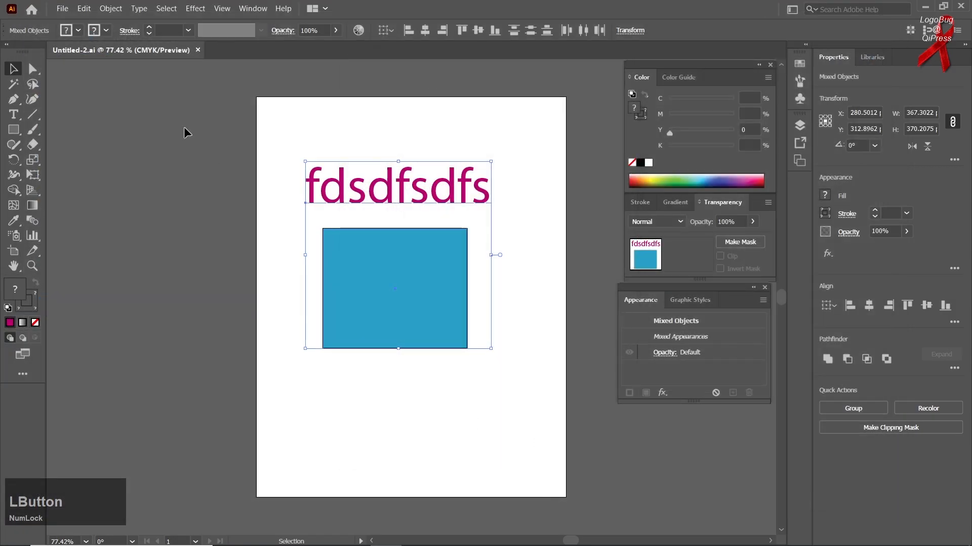
click(64, 9)
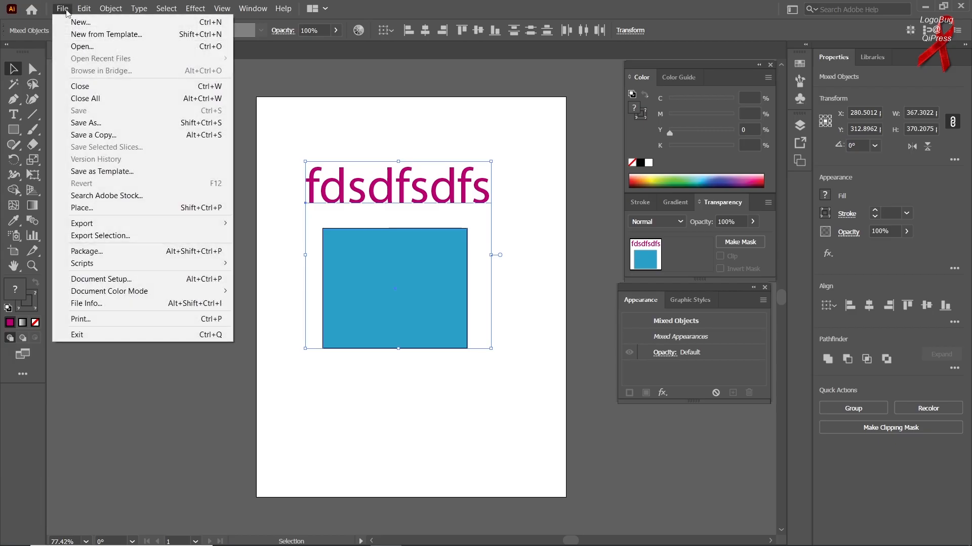
Dismiss the File menu and deselect everything on the artboard, leaving the artwork unchanged
click(267, 228)
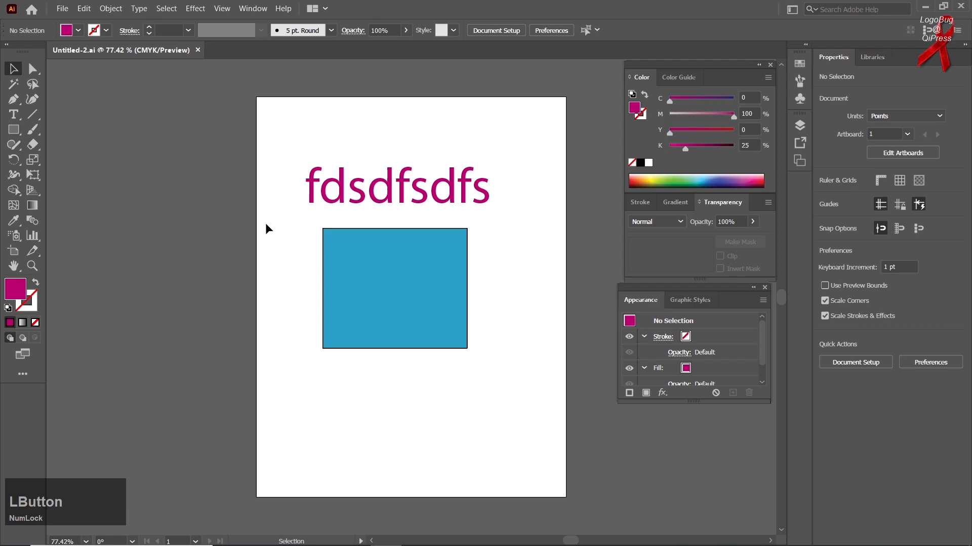